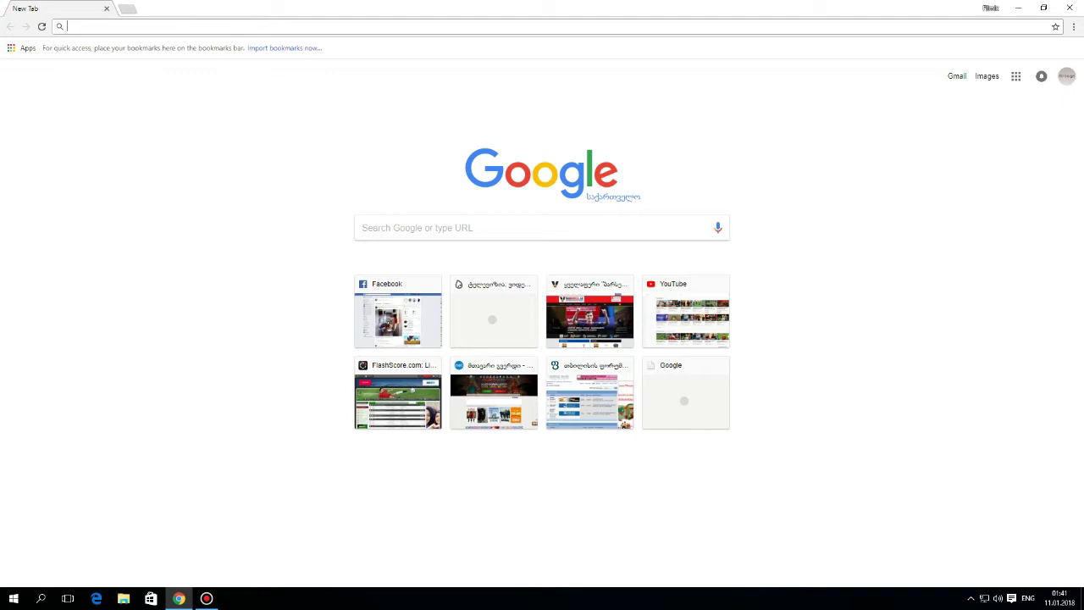
# - Load 000webhost.com in Chrome's address bar
pyautogui.write('000webhost.')
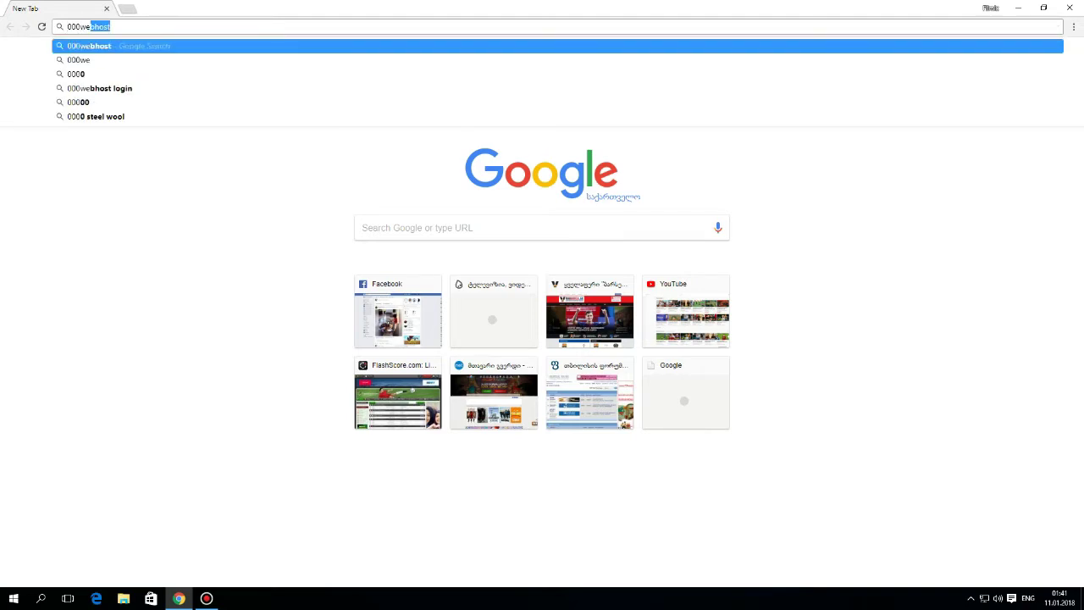
pyautogui.write('com')
pyautogui.press('Return')
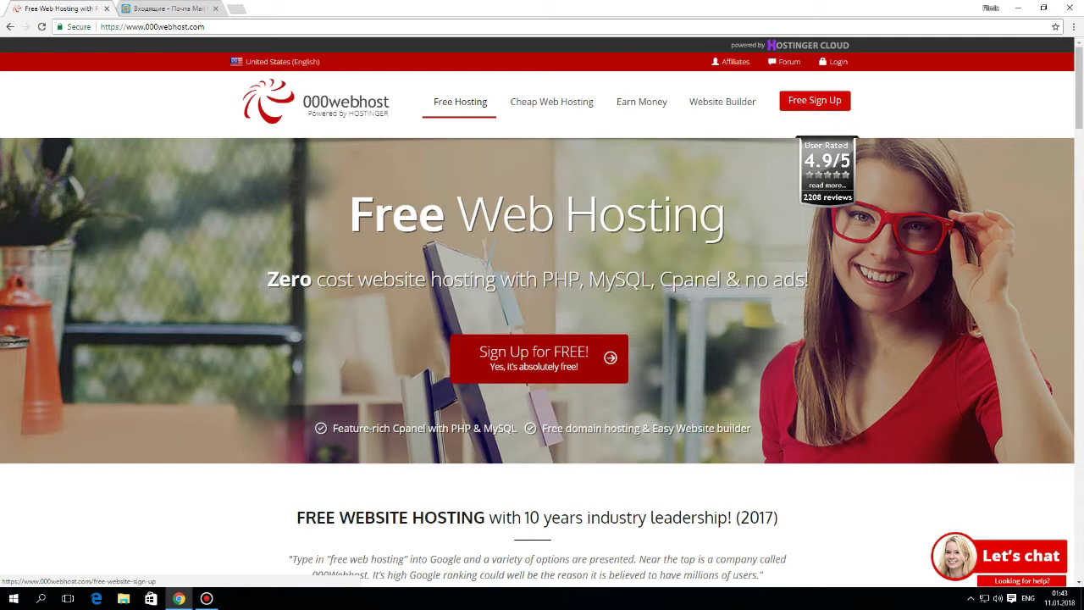
# - Sign up for free hosting with the account e-mail, a password and website name nikawebsite
pyautogui.click(539, 358)
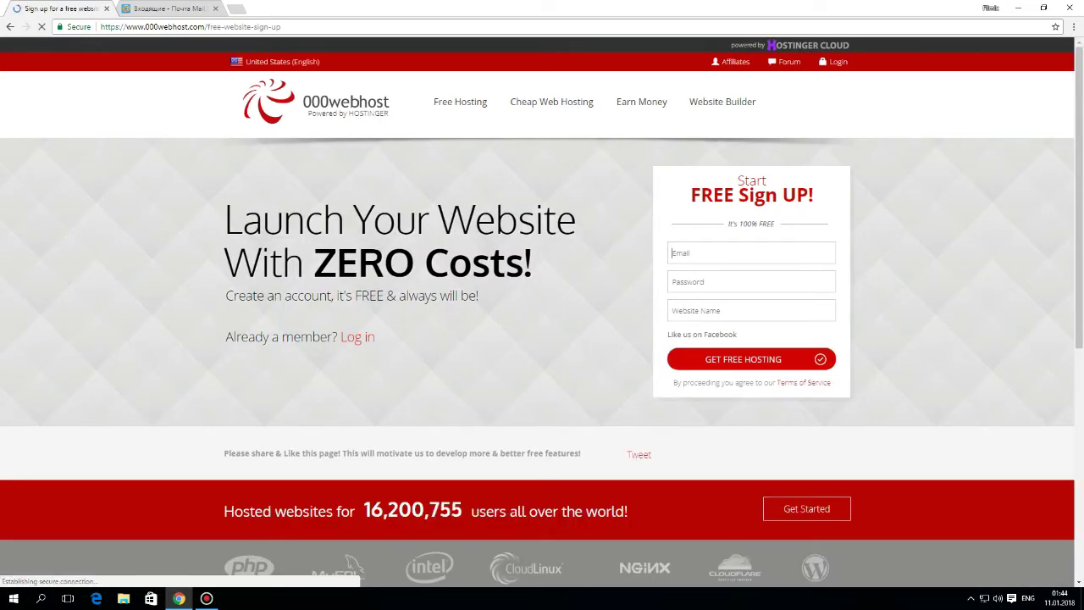
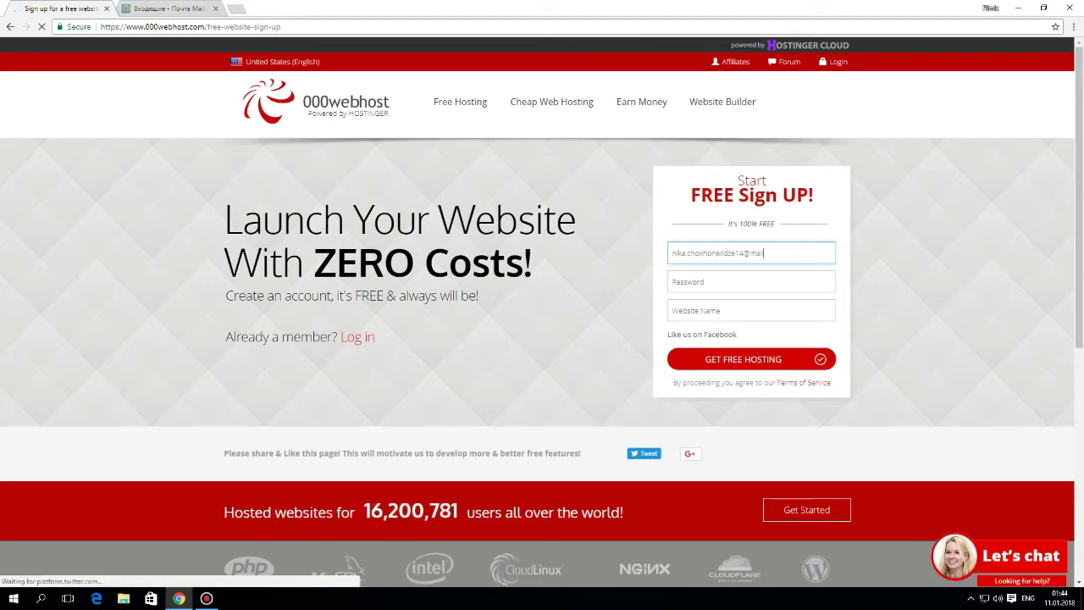
pyautogui.press('Tab')
pyautogui.write('123456789')
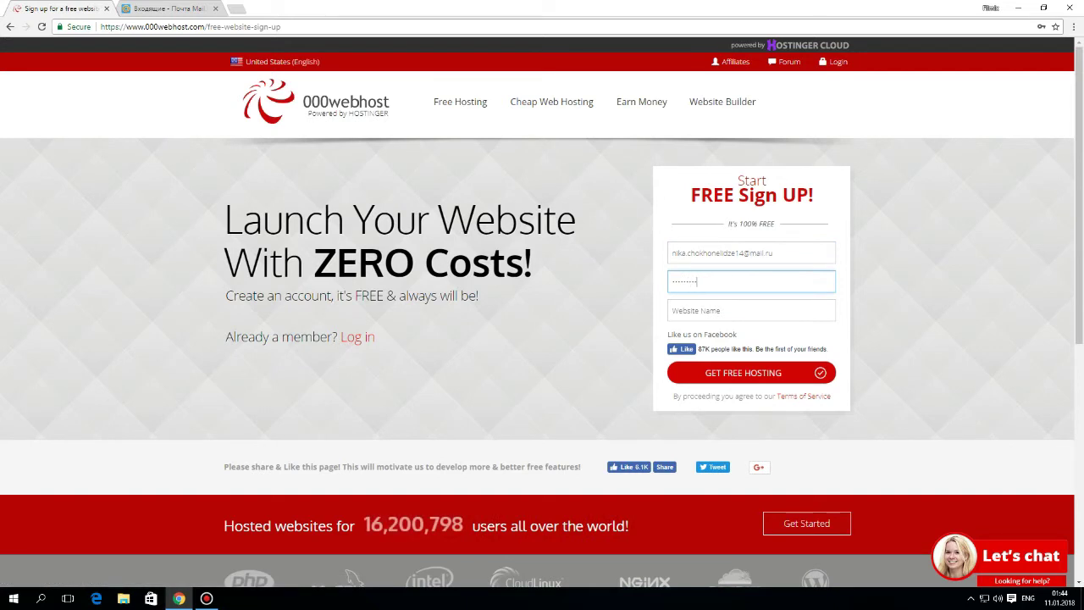
pyautogui.press('Tab')
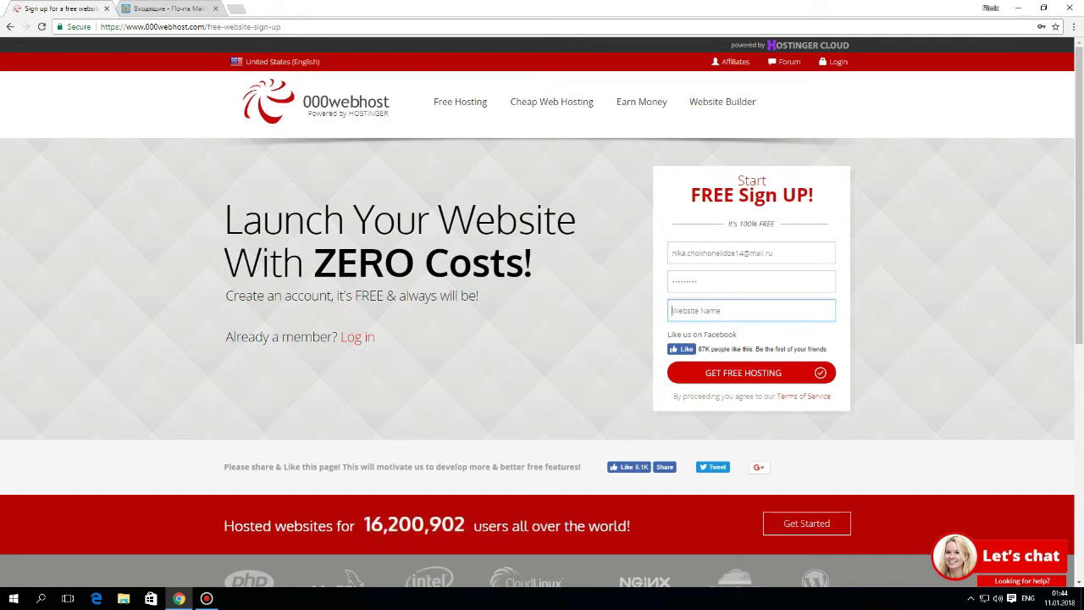
pyautogui.write('nikawebsite')
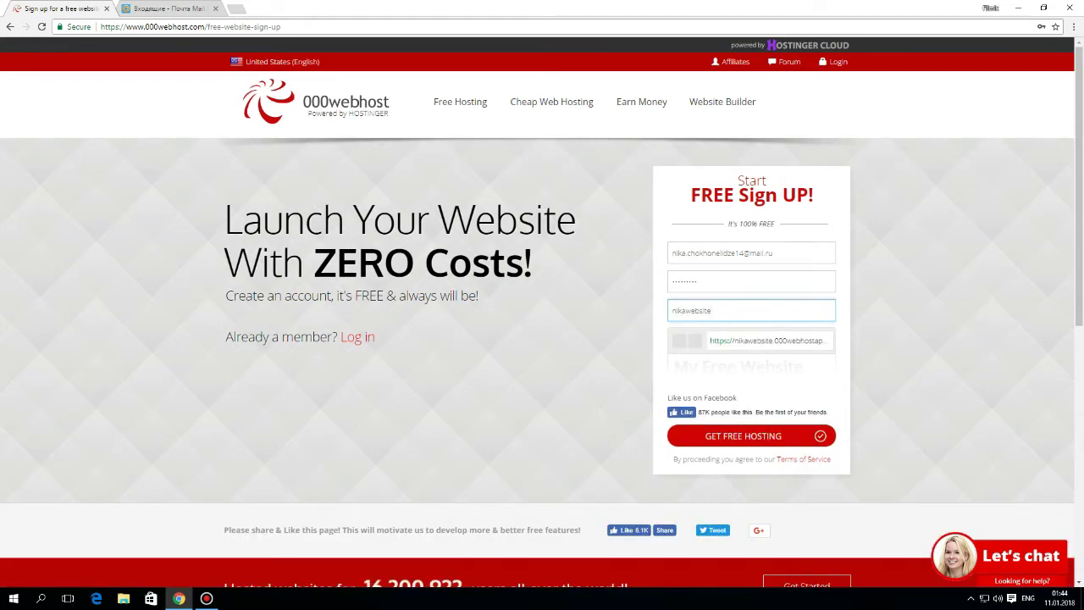
pyautogui.moveTo(710, 340); pyautogui.dragTo(802, 373)
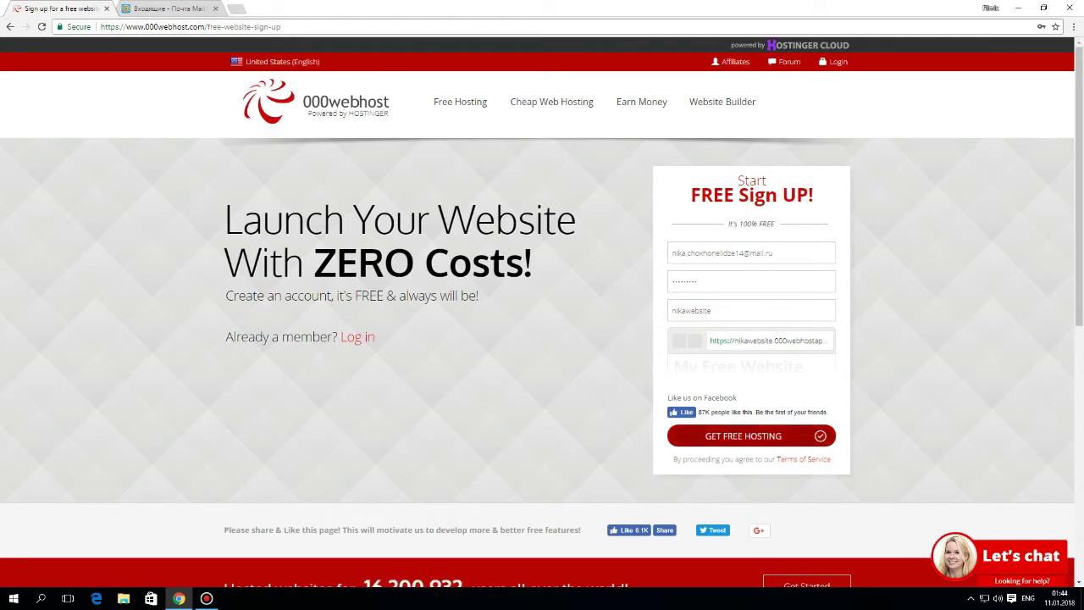
pyautogui.click(742, 435)
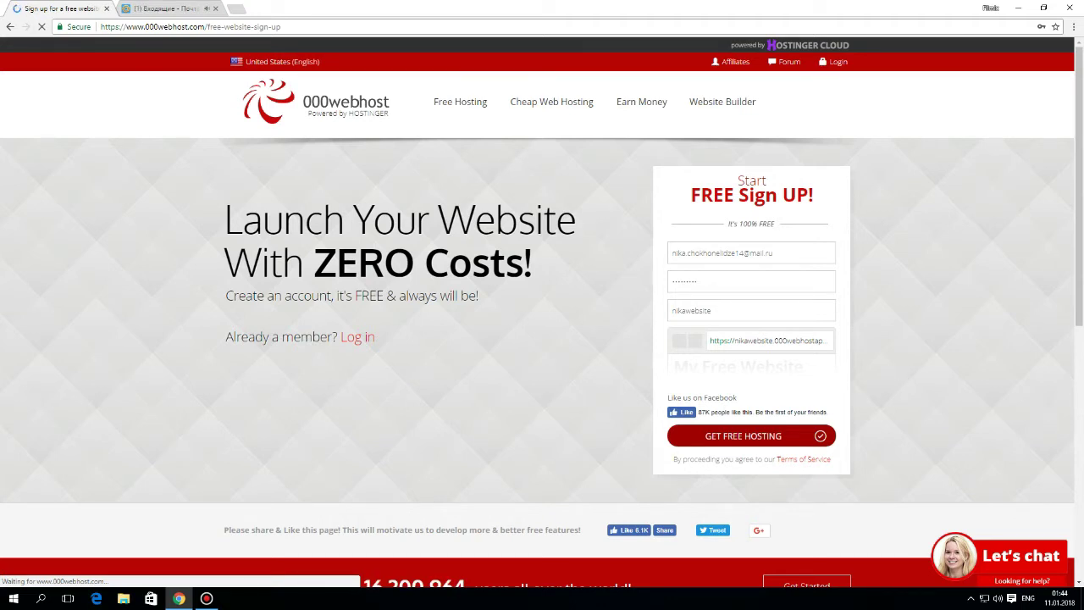
# - In the Mail.ru inbox, open the 000webhost confirmation e-mail and verify the address
pyautogui.hotkey('ctrl', 'Tab')
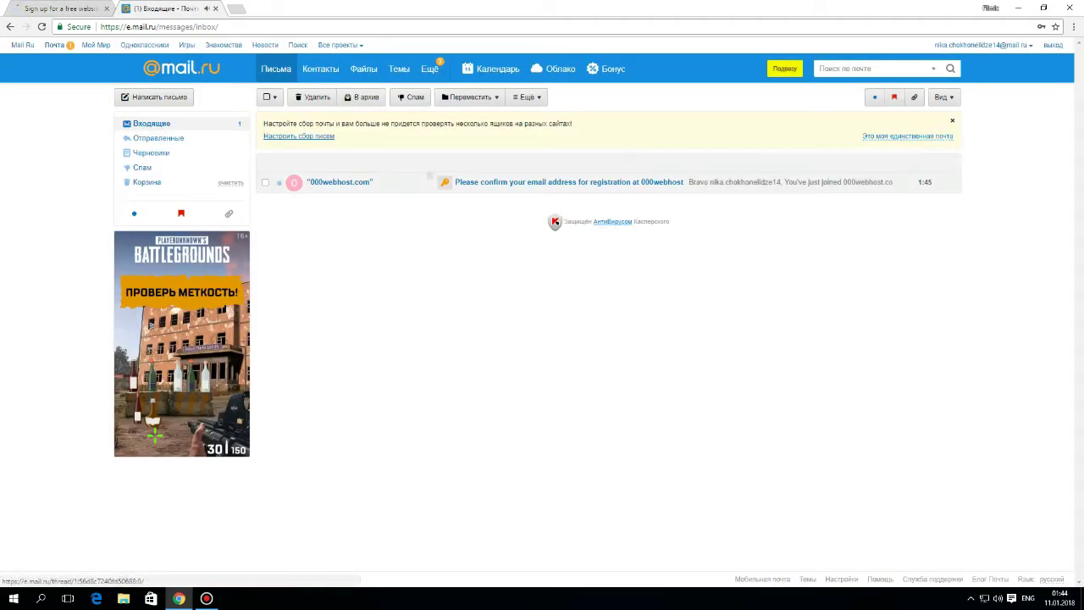
pyautogui.click(429, 180)
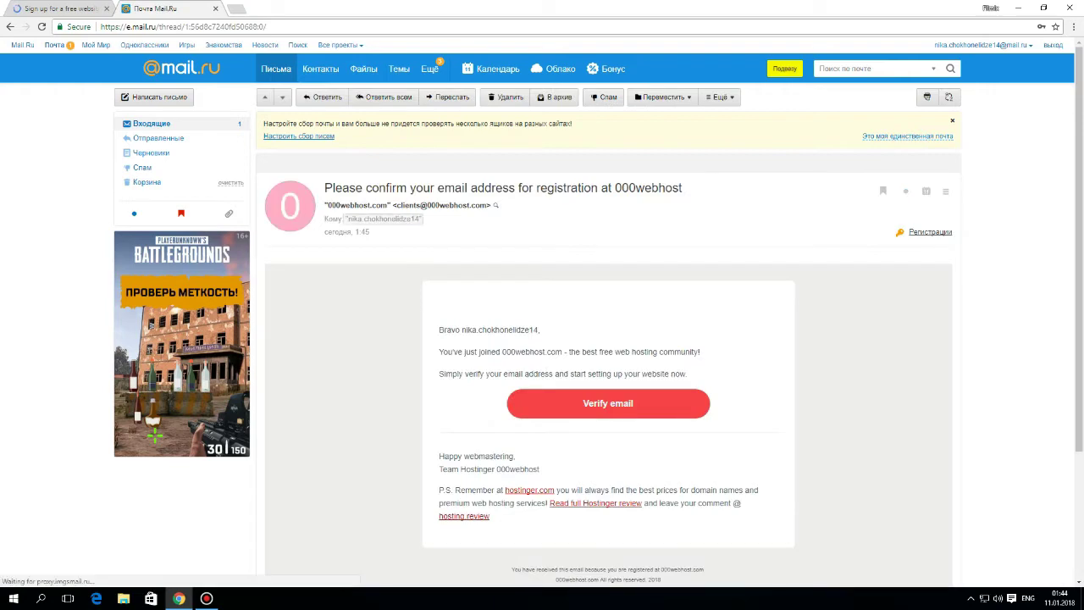
pyautogui.scroll(-1, 542, 313)
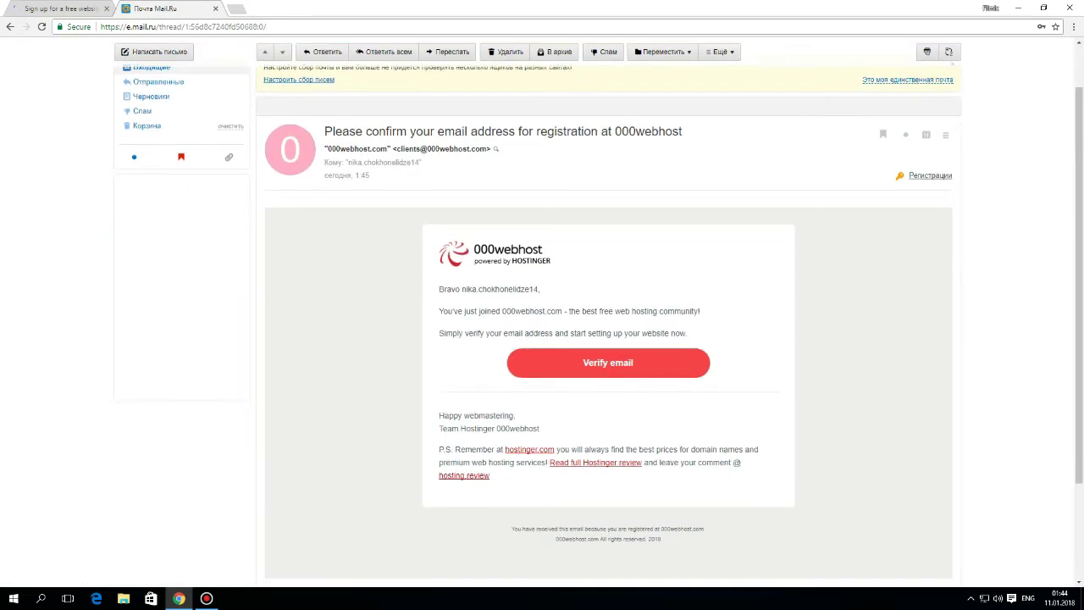
pyautogui.click(608, 363)
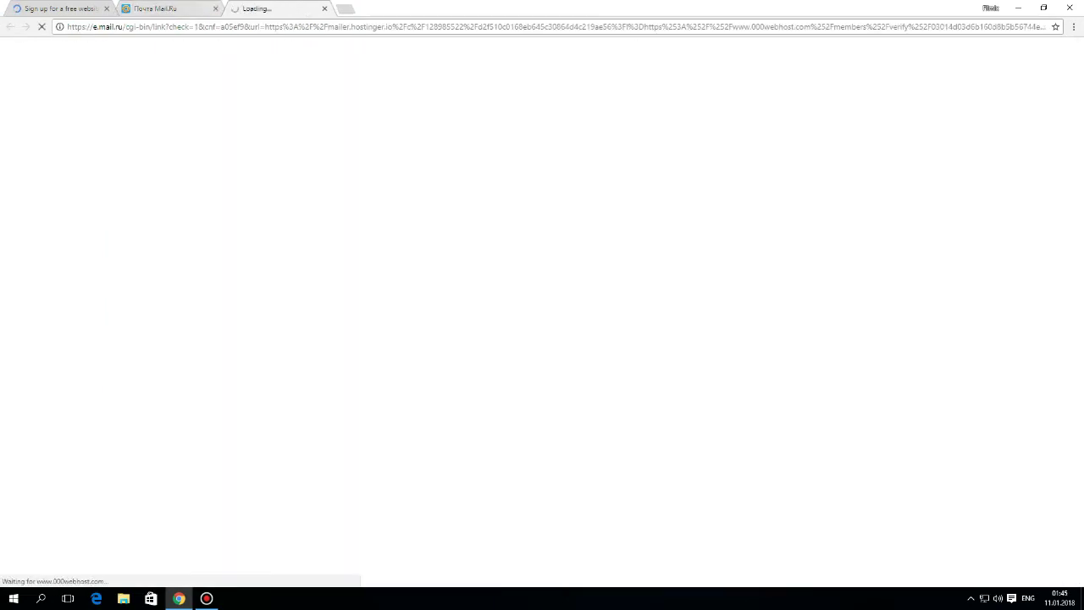
# - Close the leftover mail and sign-up tabs and go to the 000webhost login page
pyautogui.hotkey('ctrl', 'shift', 'Tab')
pyautogui.hotkey('ctrl', 'w')
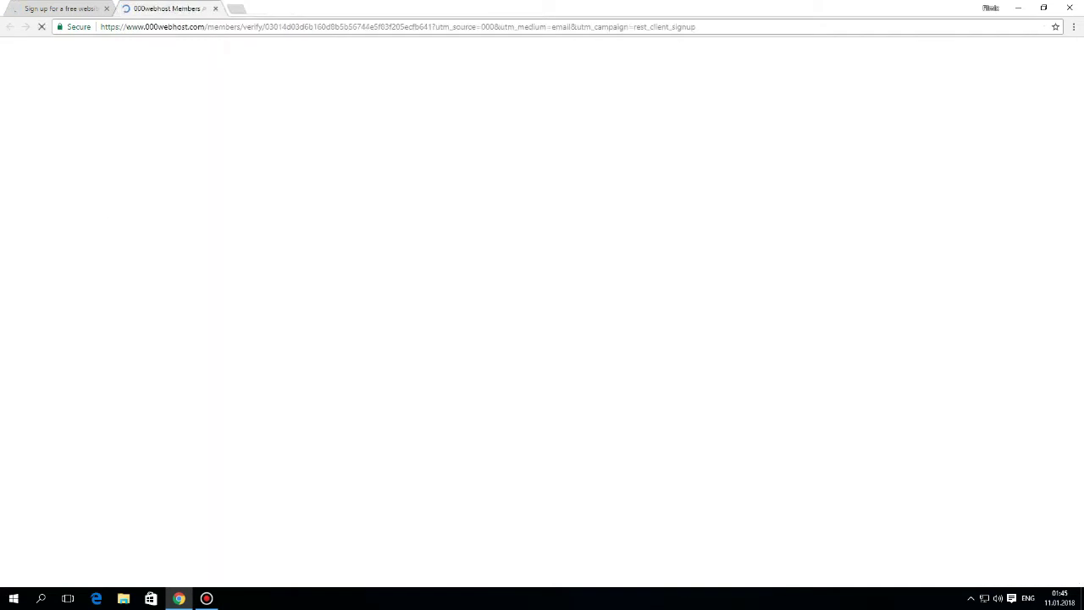
pyautogui.click(106, 9)
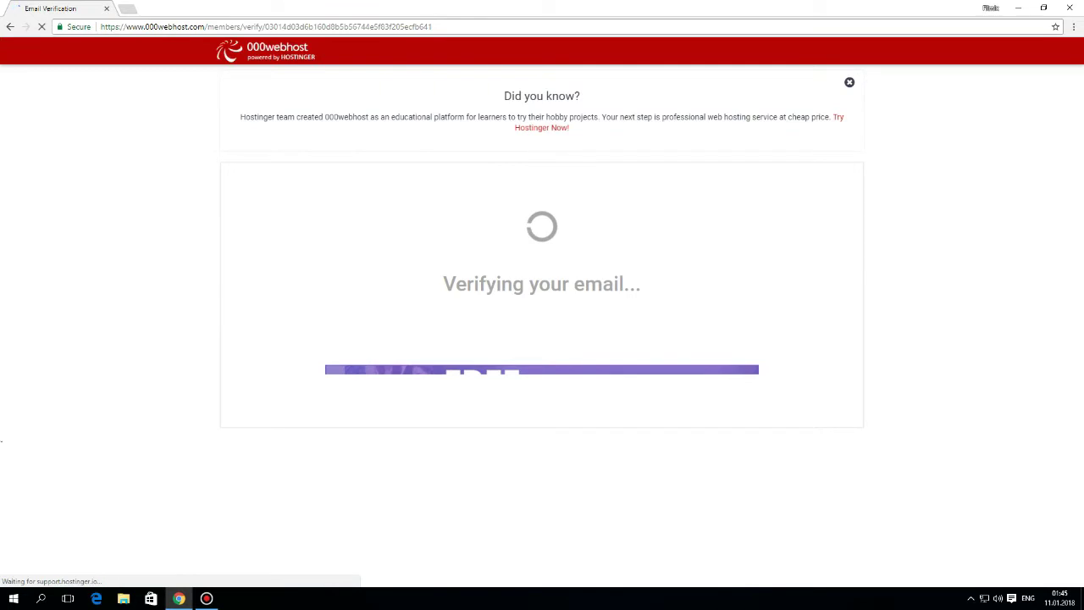
pyautogui.click(541, 334)
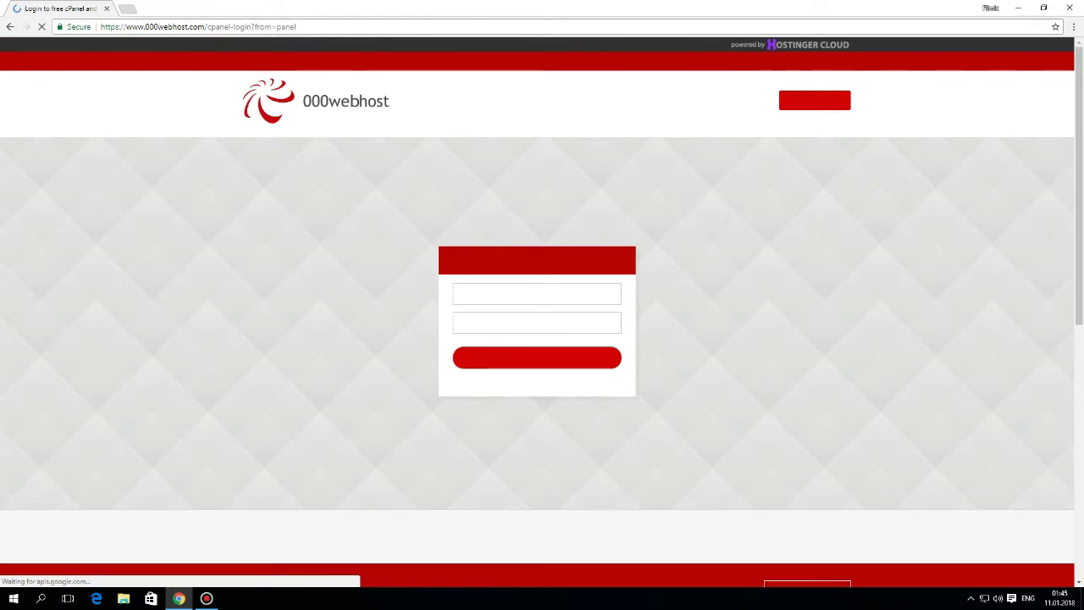
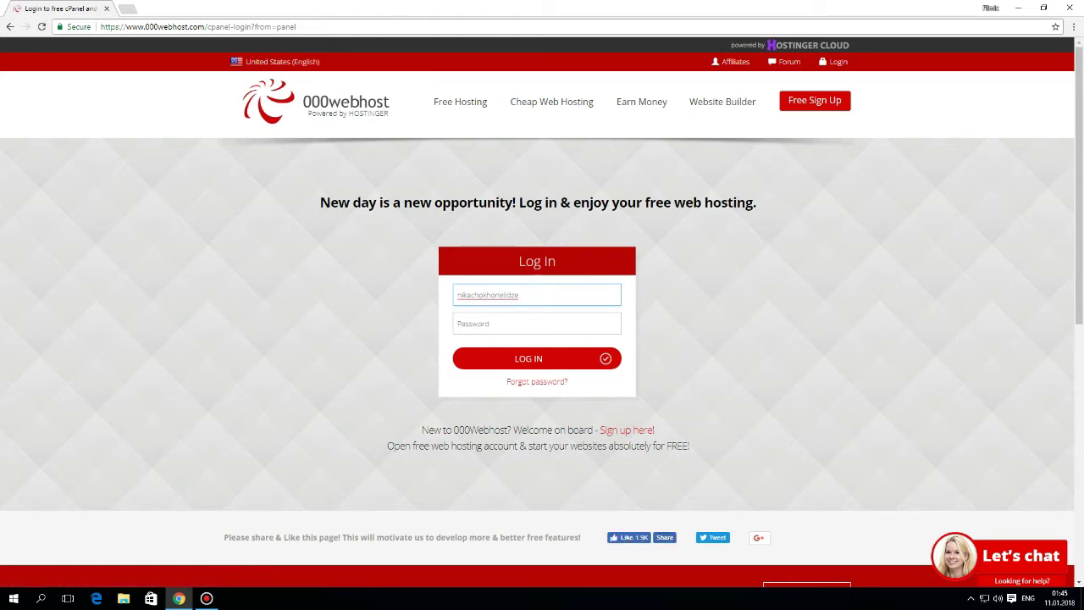
# - Log in to 000webhost with the account e-mail and password
pyautogui.press('Tab')
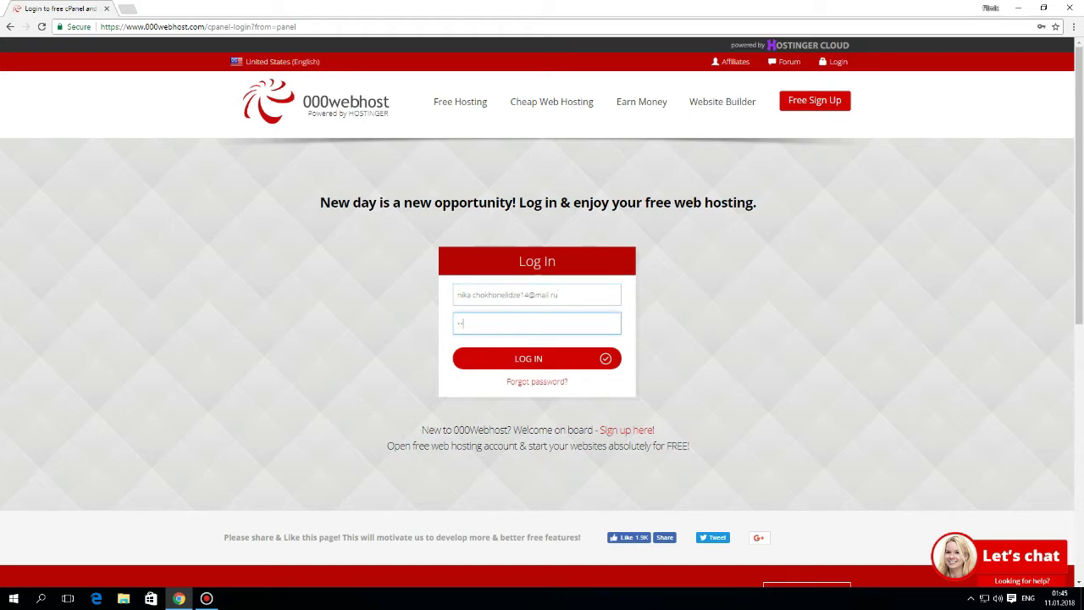
pyautogui.press('Return')
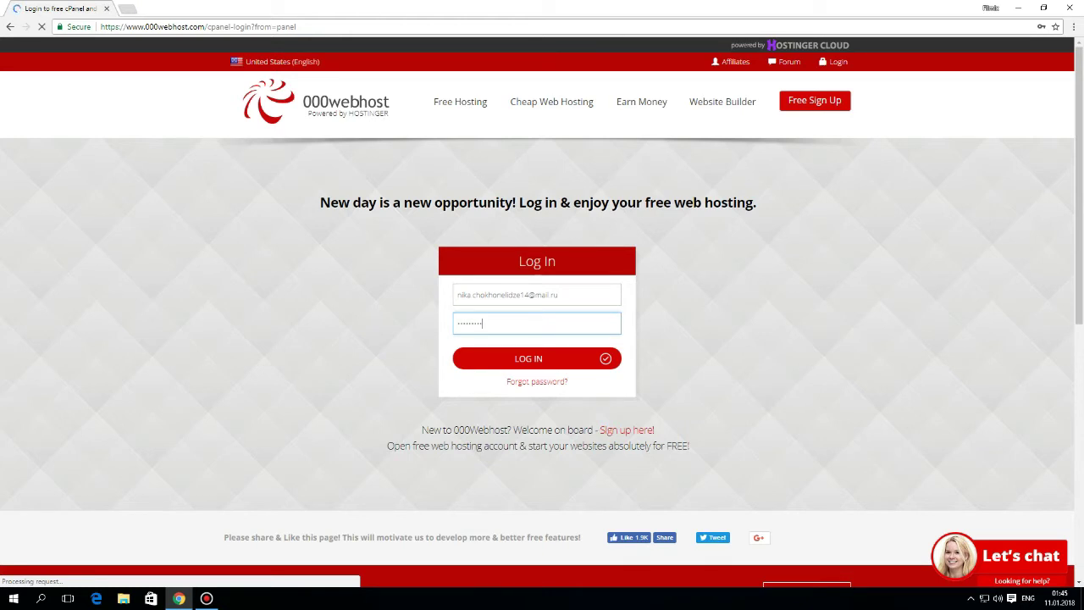
pyautogui.tripleClick(537, 260)
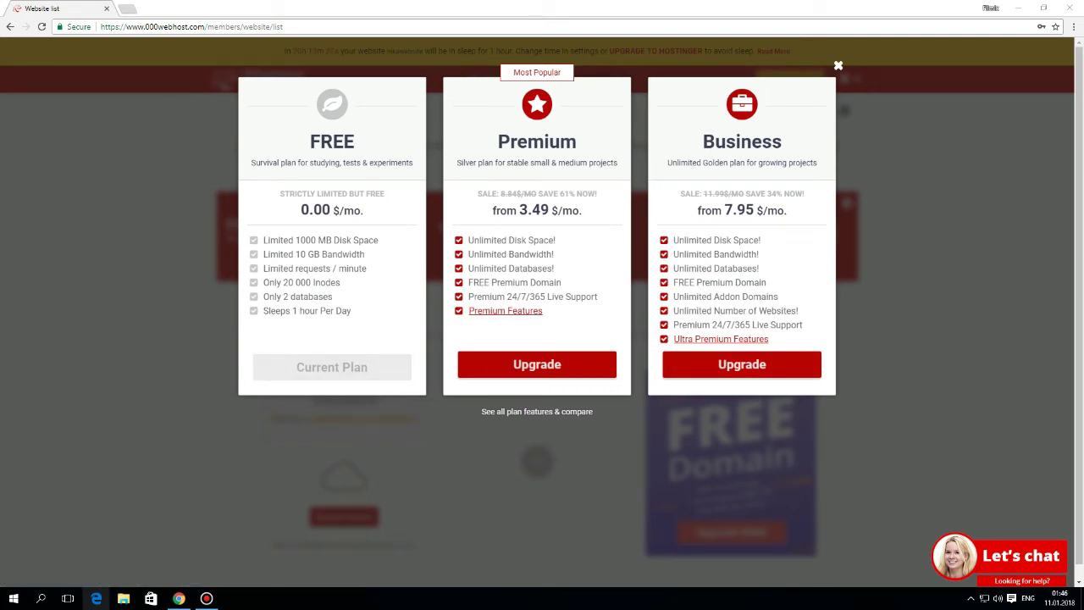
# - Review the FREE plan's 20 000 inode and 10 GB bandwidth limits, then close the plans popup
pyautogui.doubleClick(332, 141)
pyautogui.moveTo(340, 282); pyautogui.dragTo(263, 282)
pyautogui.moveTo(366, 254); pyautogui.dragTo(262, 254)
pyautogui.doubleClick(343, 254)
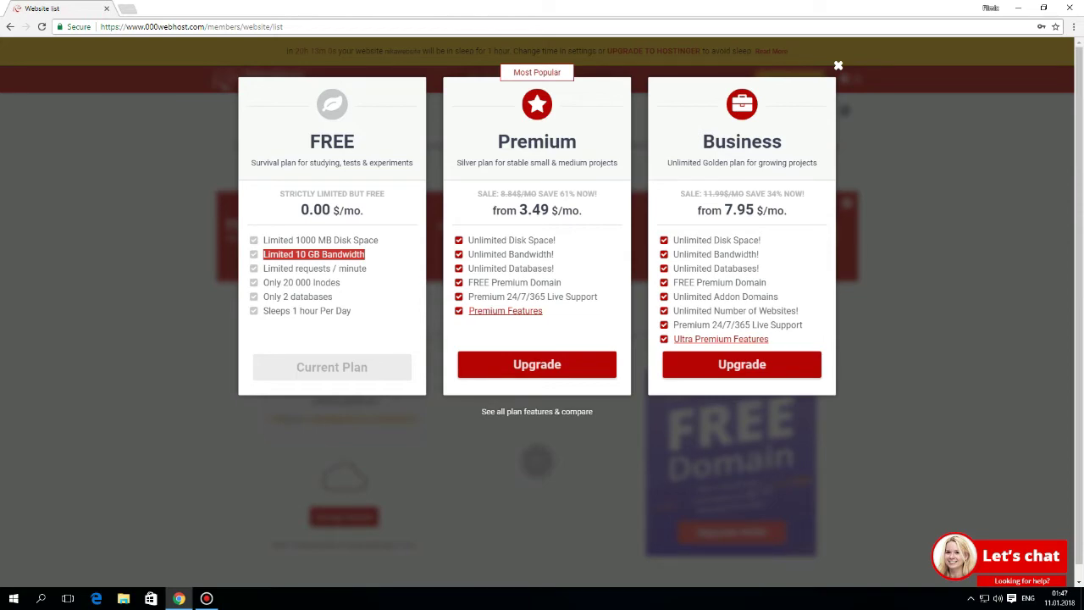
pyautogui.press('Escape')
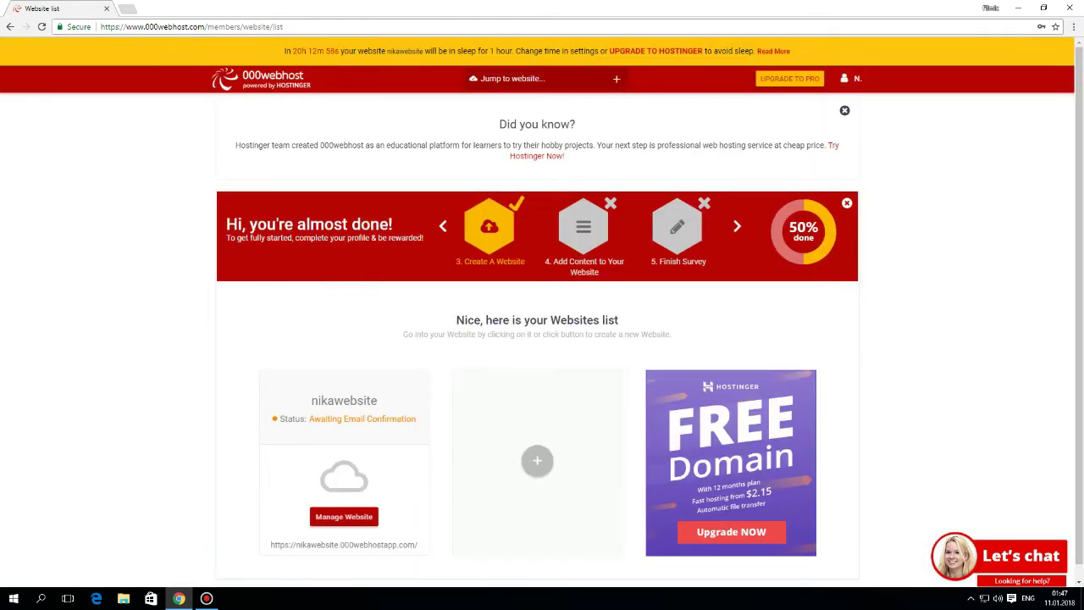
# - Open management for the nikawebsite site from the website list
pyautogui.scroll(-1, 343, 449)
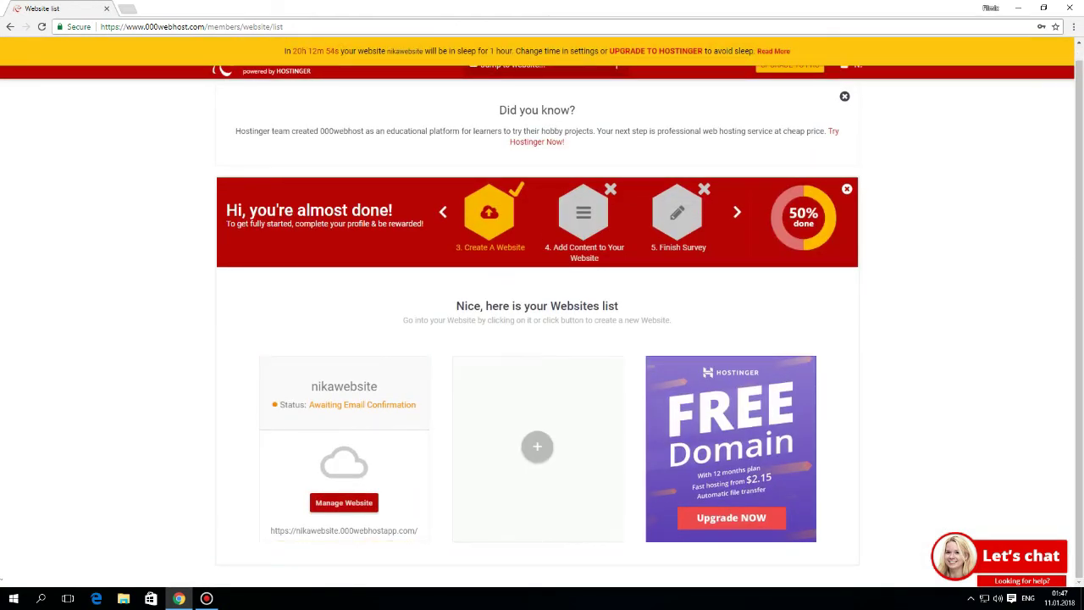
pyautogui.scroll(1, 542, 312)
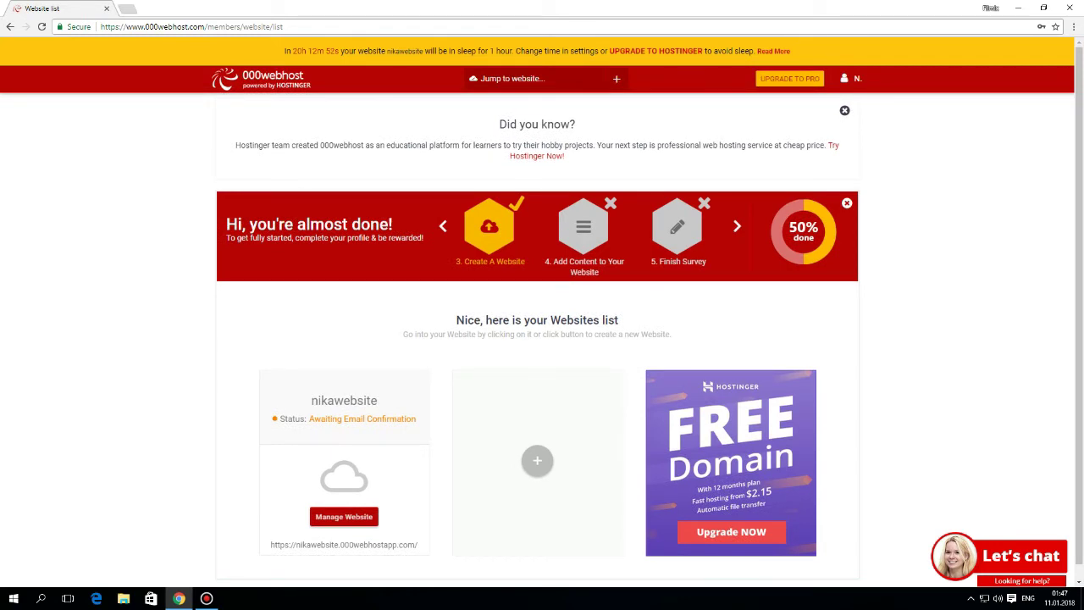
pyautogui.scroll(-1, 343, 475)
pyautogui.click(344, 503)
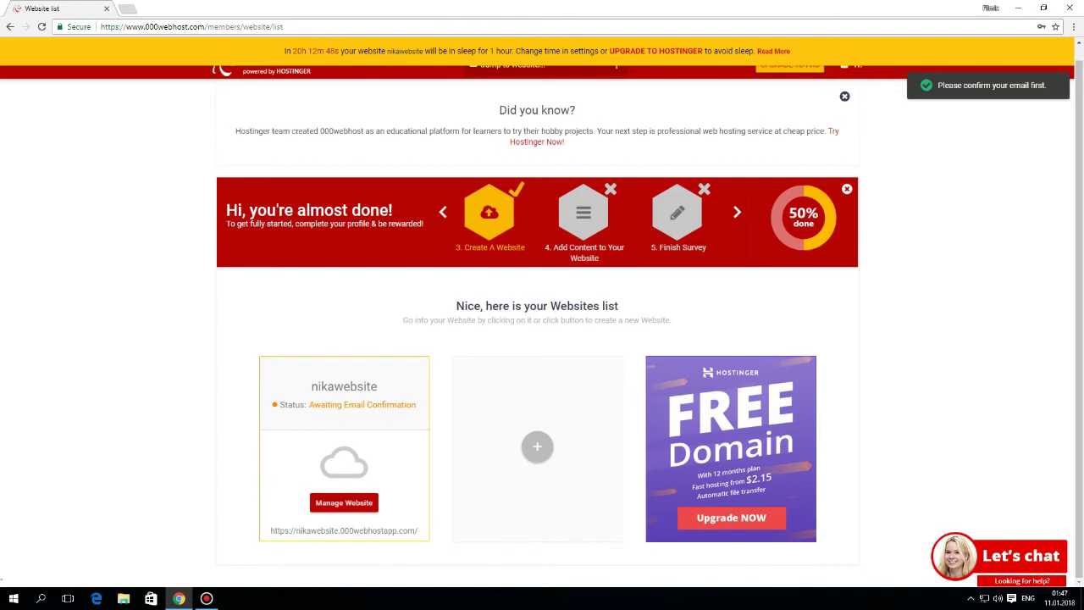
# - Look over the Build website options: easy builder, WordPress and upload
pyautogui.hotkey('ctrl', 't')
pyautogui.write('ma')
pyautogui.press('BackSpace')
pyautogui.press('BackSpace')
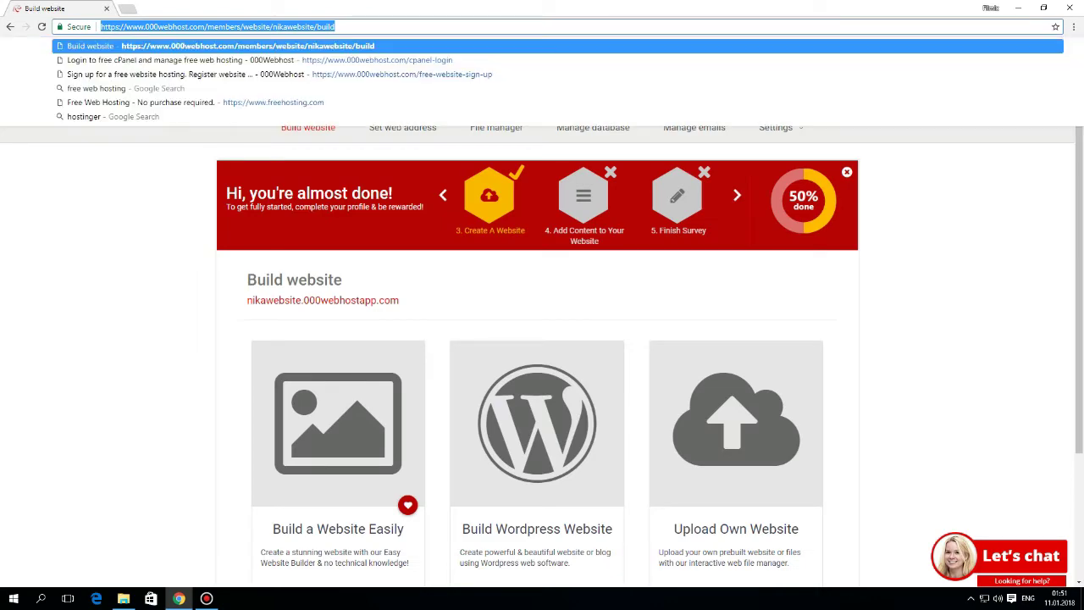
pyautogui.press('Escape')
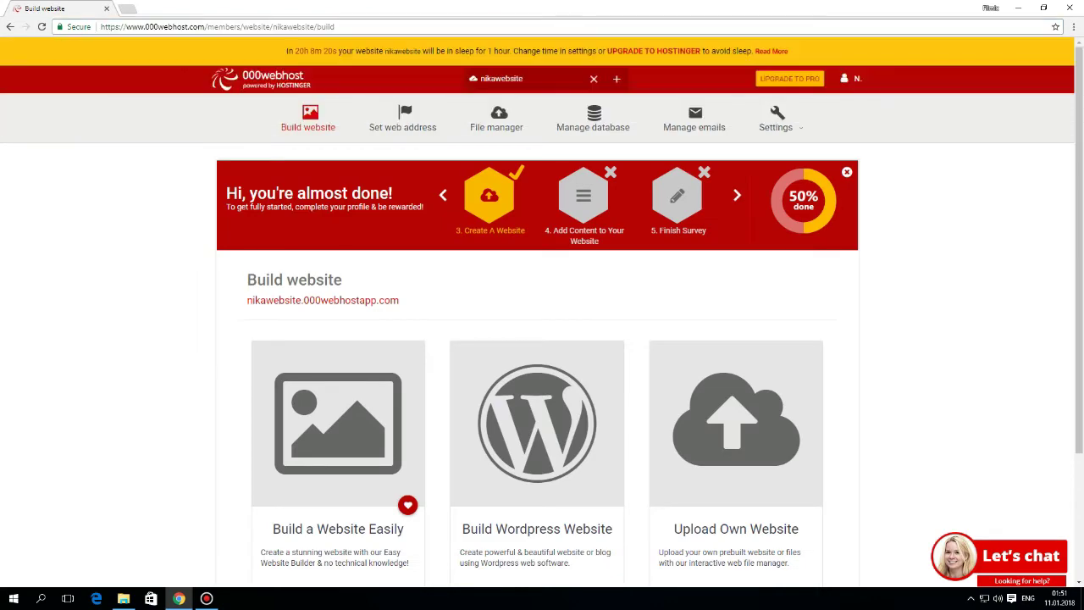
pyautogui.scroll(-2, 542, 338)
pyautogui.scroll(2, 542, 339)
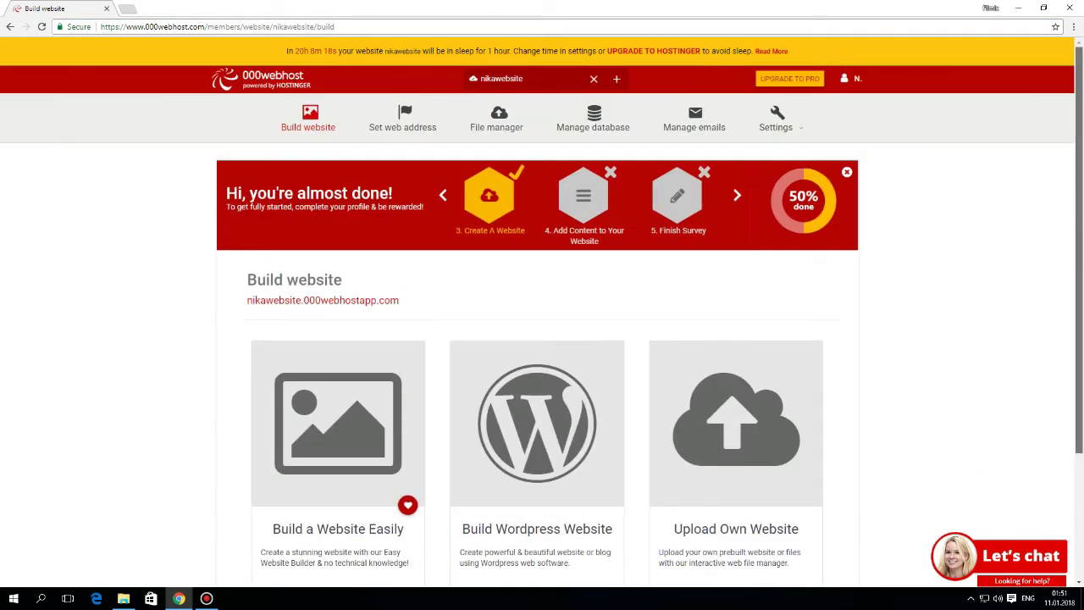
pyautogui.scroll(-1, 541, 338)
pyautogui.scroll(-1, 542, 339)
pyautogui.scroll(2, 542, 339)
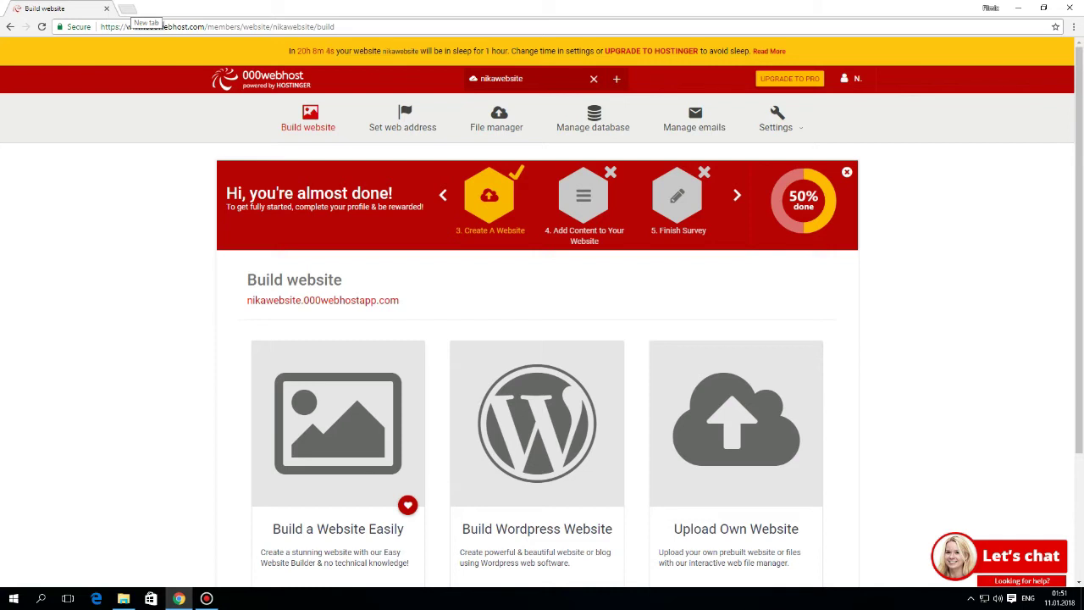
# - Go to newtemplates.ru in a new tab
pyautogui.click(127, 8)
pyautogui.write('newtemplates.ru')
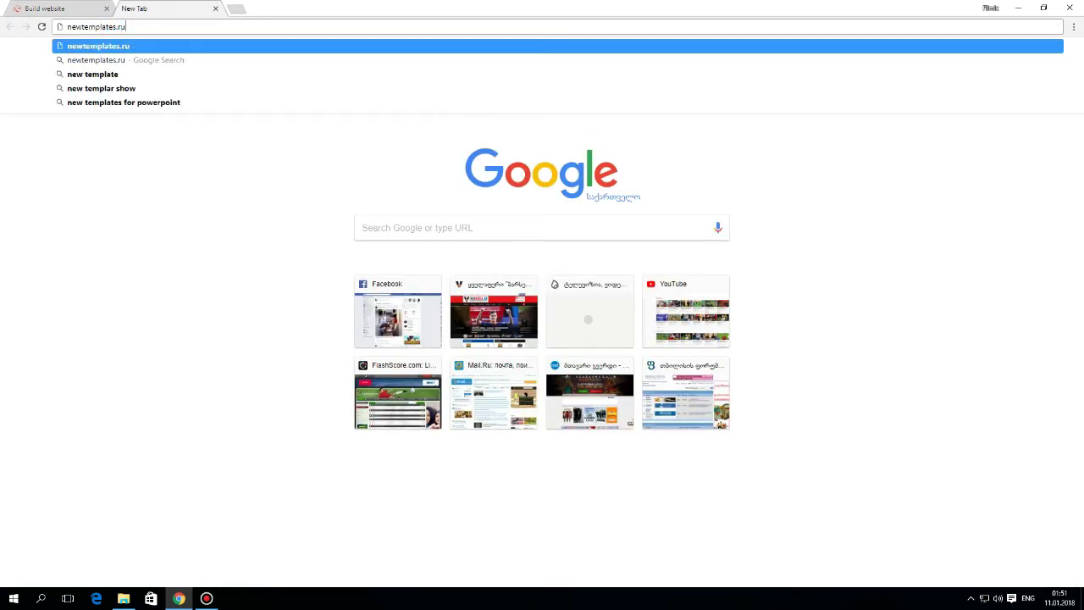
pyautogui.press('Return')
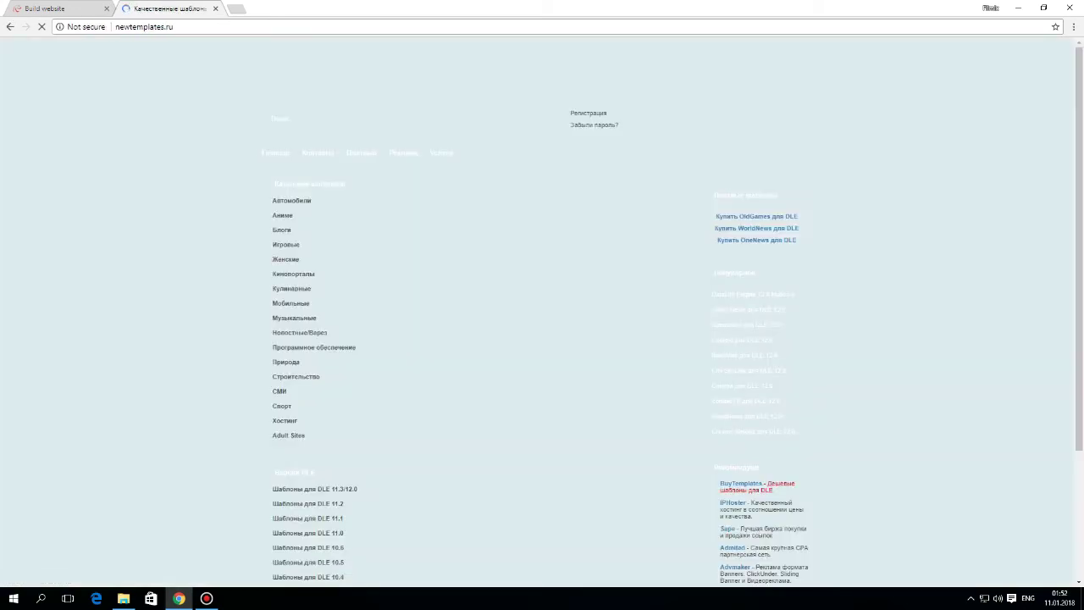
pyautogui.scroll(-1, 542, 305)
pyautogui.scroll(-2, 542, 305)
pyautogui.scroll(3, 542, 304)
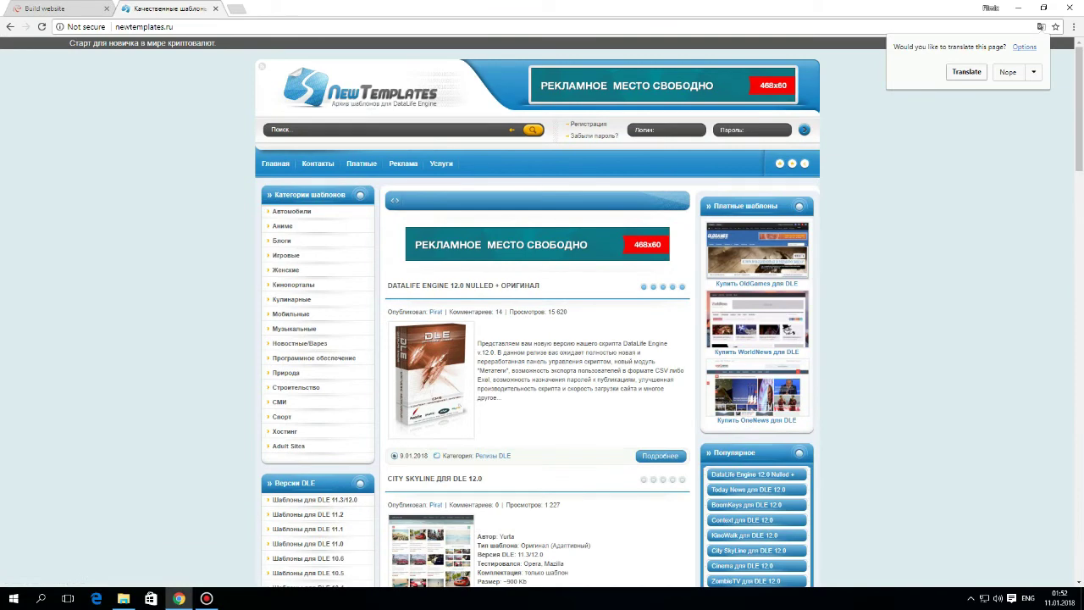
# - Open the DataLife Engine 12.0 Nulled article and download the utf8 build via Yandex Disk
pyautogui.click(280, 129)
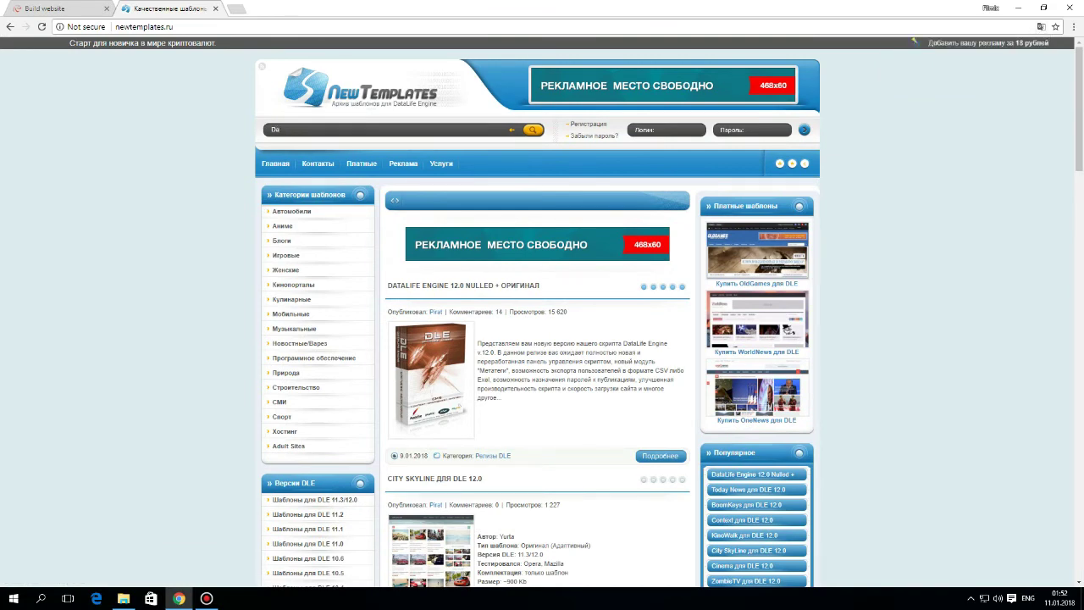
pyautogui.click(473, 286)
pyautogui.scroll(-7, 542, 305)
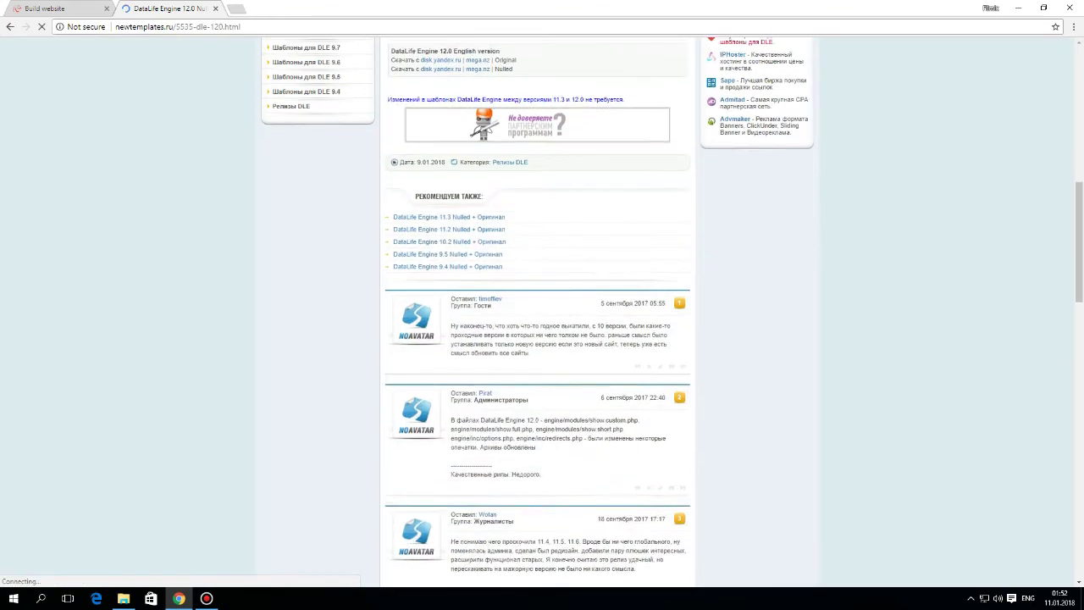
pyautogui.scroll(4, 542, 305)
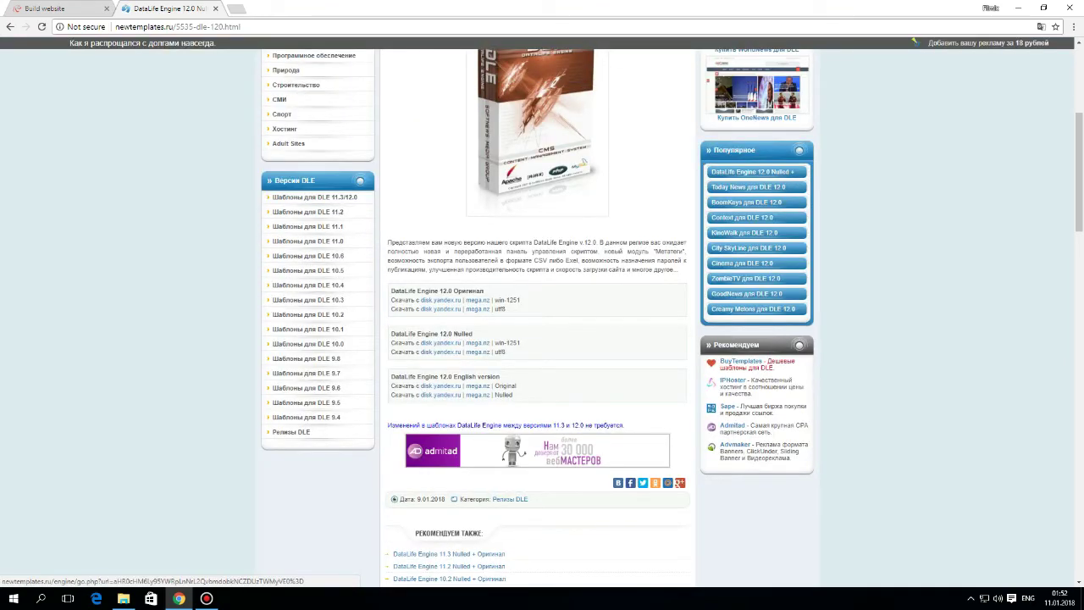
pyautogui.click(441, 351)
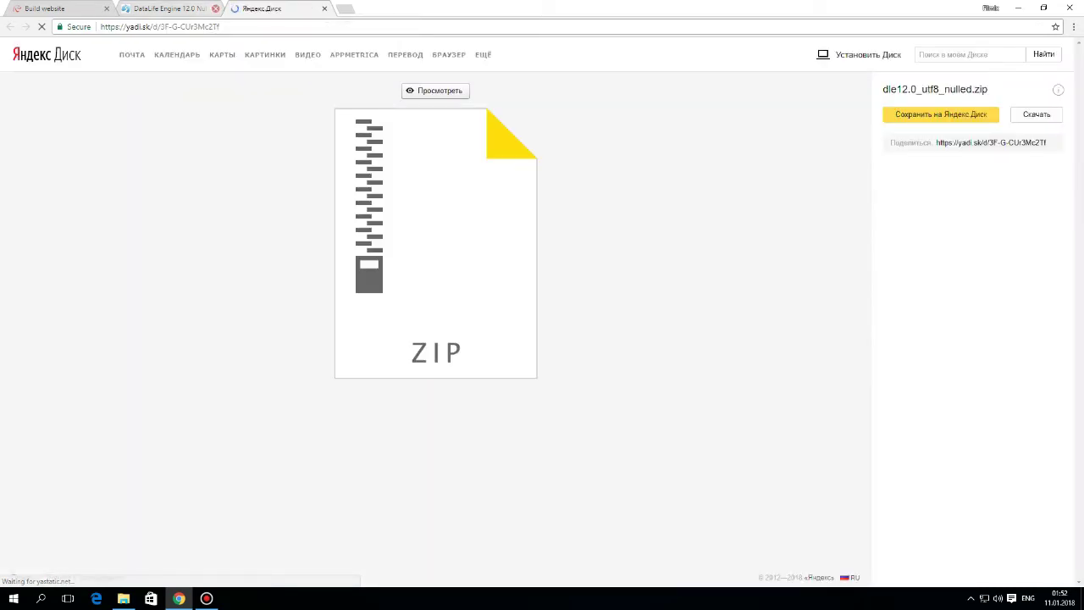
pyautogui.click(215, 8)
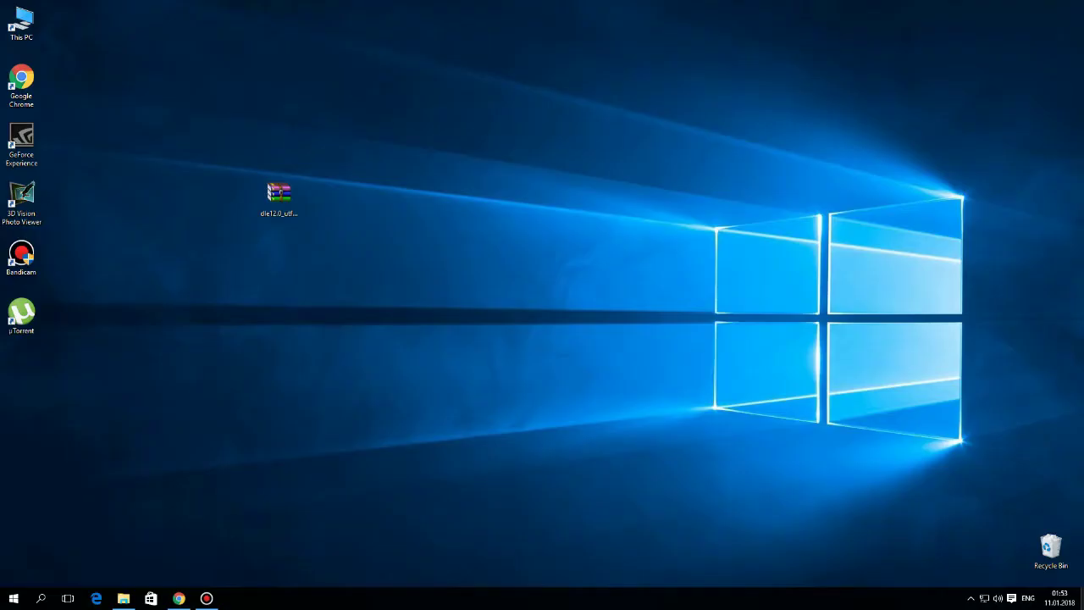
# - Open dle12.0_utf8_nulled.zip in WinRAR and extract its upload folder to the desktop
pyautogui.moveTo(321, 250); pyautogui.dragTo(222, 112)
pyautogui.moveTo(279, 193)
pyautogui.mouseDown()
pyautogui.moveTo(493, 169)
pyautogui.moveTo(449, 193)
pyautogui.moveTo(353, 139)
pyautogui.mouseUp()
pyautogui.moveTo(410, 189); pyautogui.dragTo(508, 254)
pyautogui.doubleClick(449, 197)
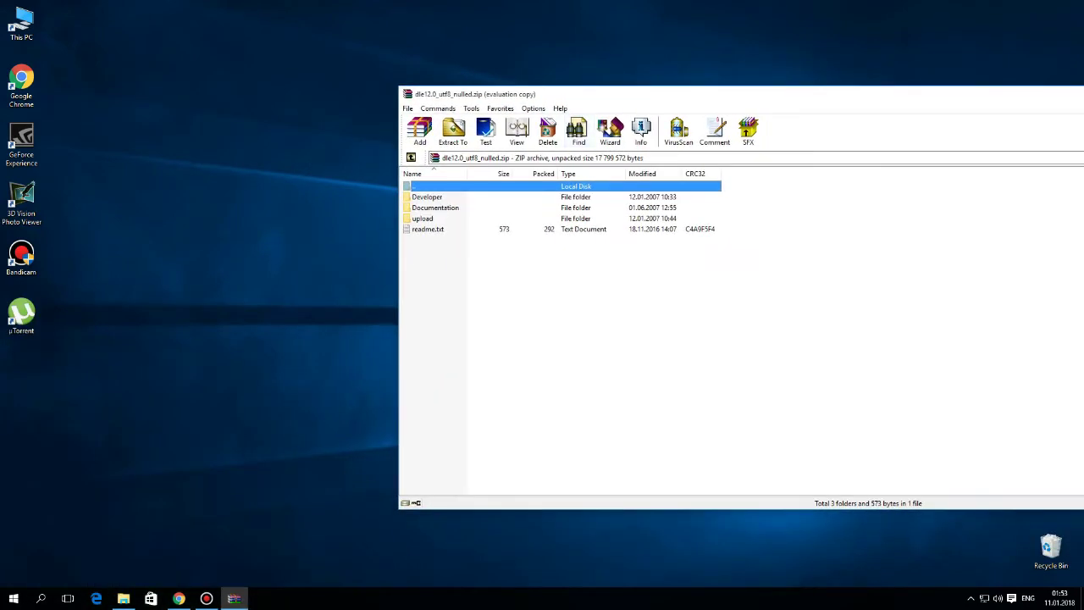
pyautogui.click(423, 218)
pyautogui.hotkey('alt', 'w')
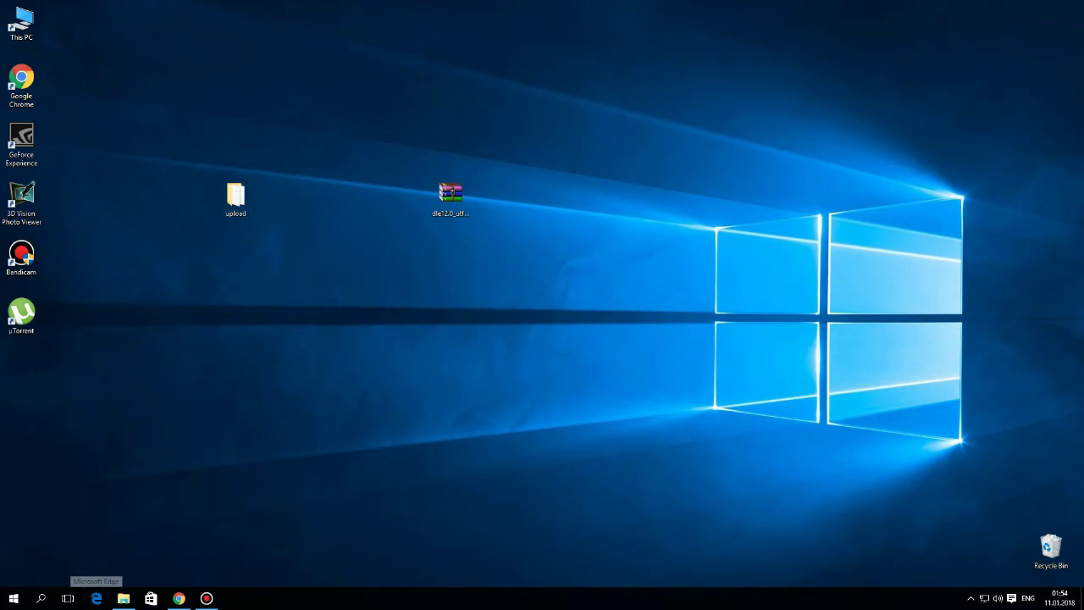
# - Select all 12 items in the upload folder and pack them into upload.zip
pyautogui.doubleClick(236, 199)
pyautogui.moveTo(593, 97); pyautogui.dragTo(342, 147)
pyautogui.moveTo(365, 388); pyautogui.dragTo(366, 207)
pyautogui.rightClick(421, 259)
pyautogui.rightClick(342, 237)
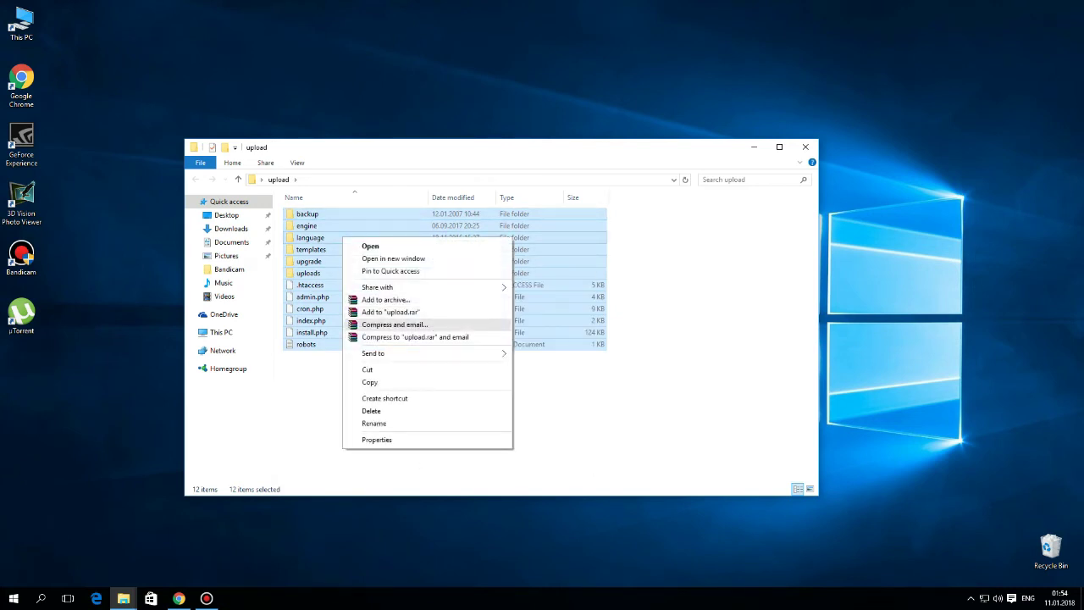
pyautogui.click(385, 300)
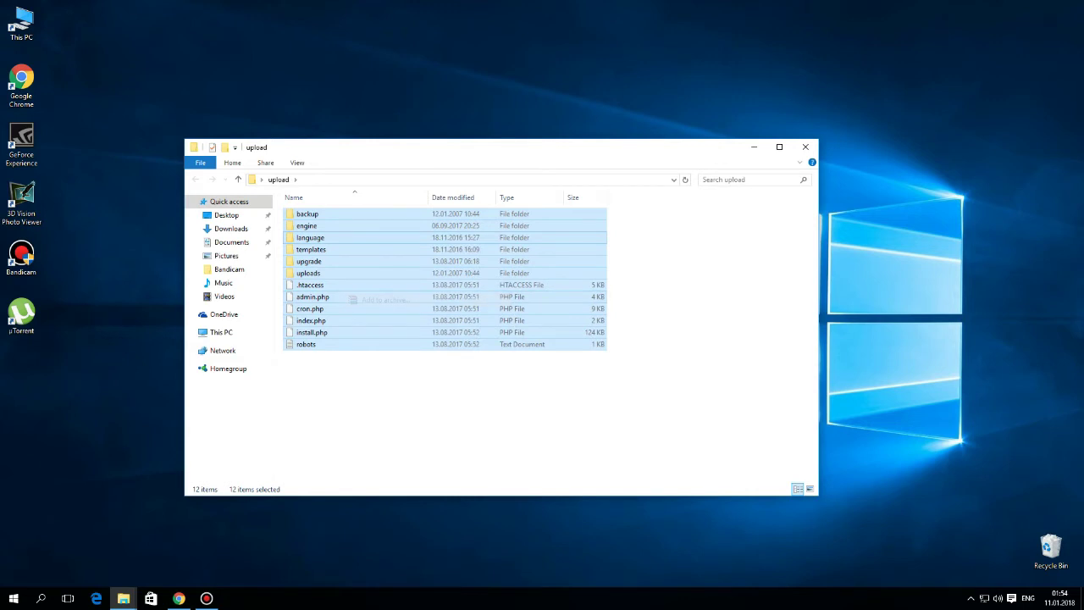
pyautogui.click(498, 285)
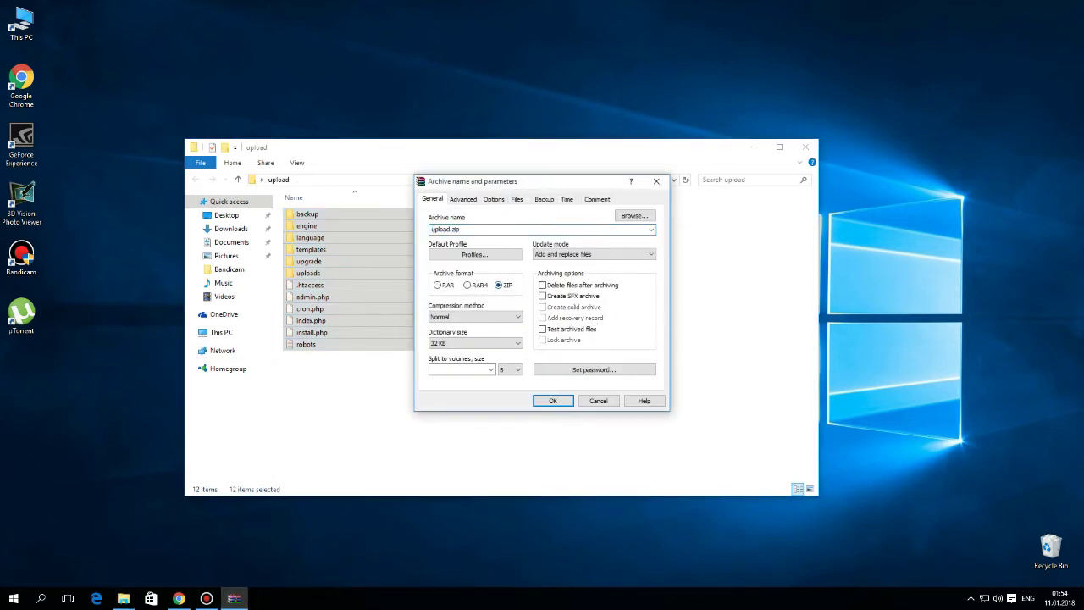
pyautogui.click(552, 401)
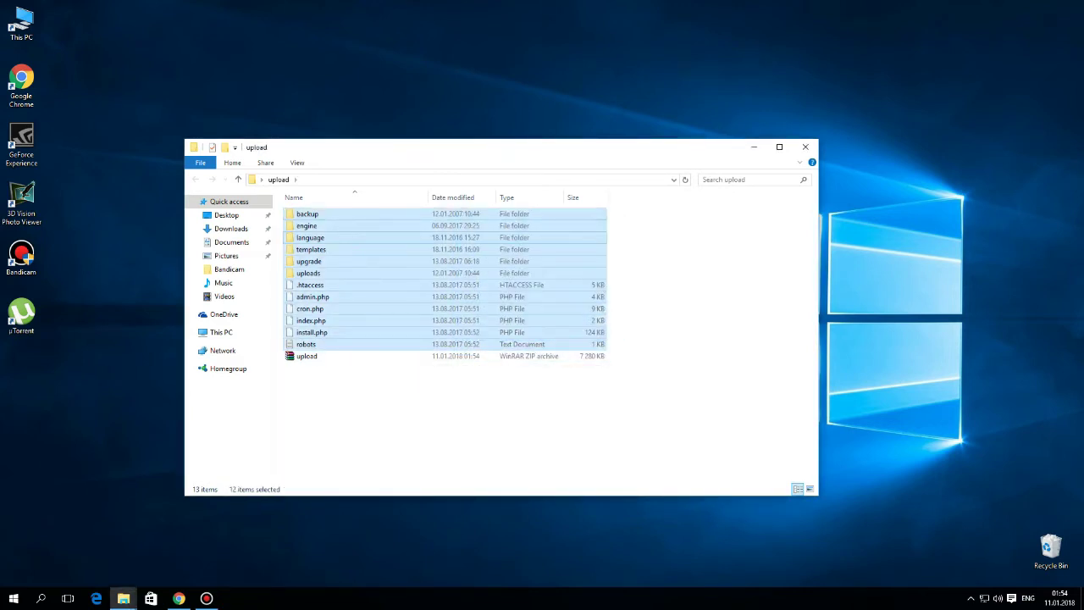
# - Close the upload folder window, returning to the desktop folder icon
pyautogui.press('super+d')
pyautogui.rightClick(222, 183)
pyautogui.press('Escape')
pyautogui.click(235, 199)
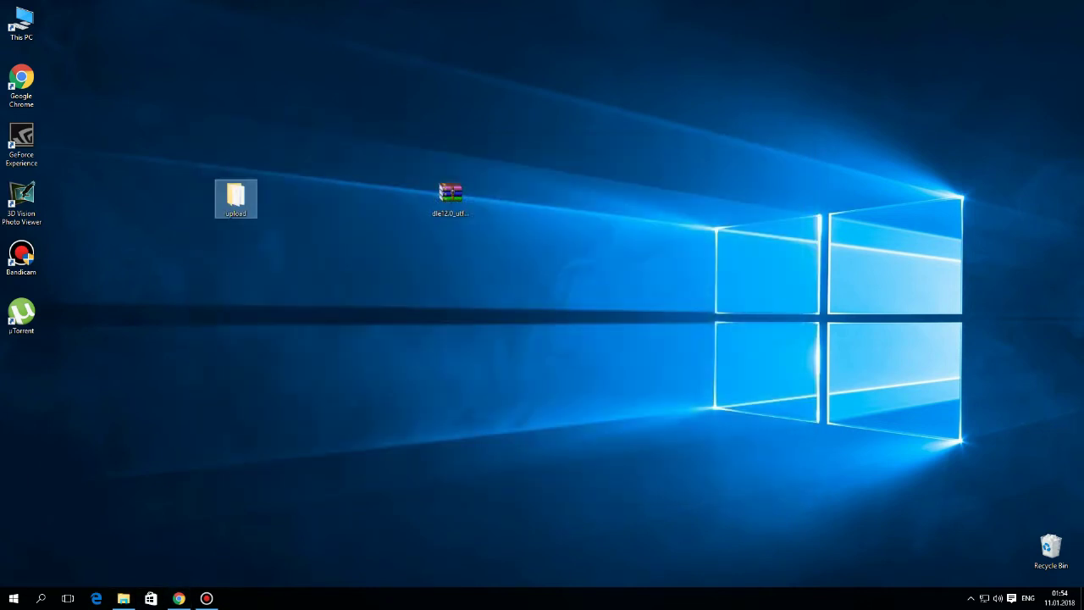
# - Choose Upload Own Website for nikawebsite and switch to the File Manager tab at public_html
pyautogui.click(178, 598)
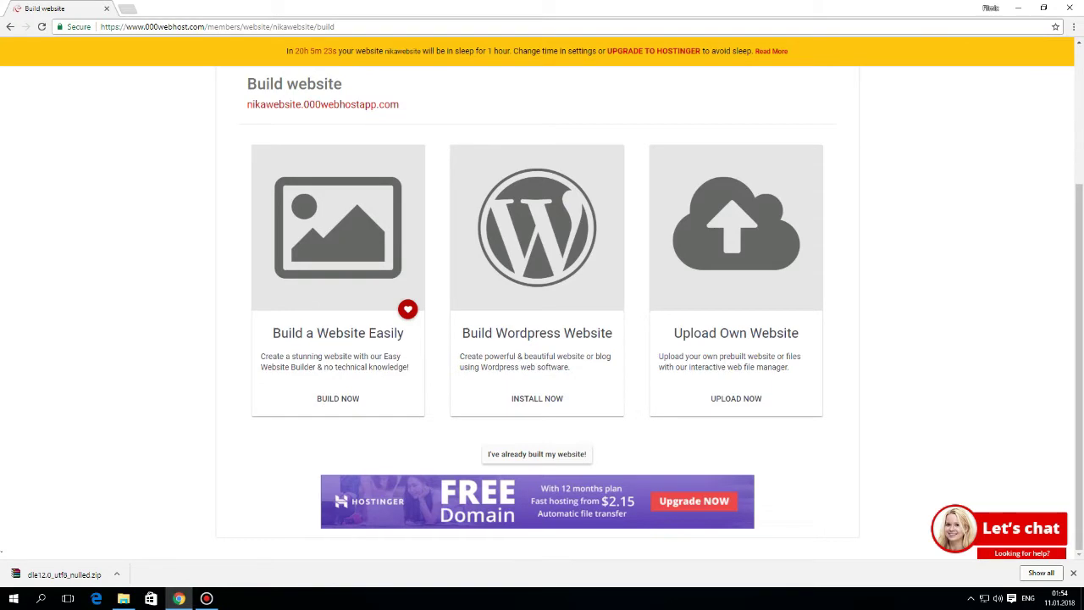
pyautogui.scroll(-2, 537, 382)
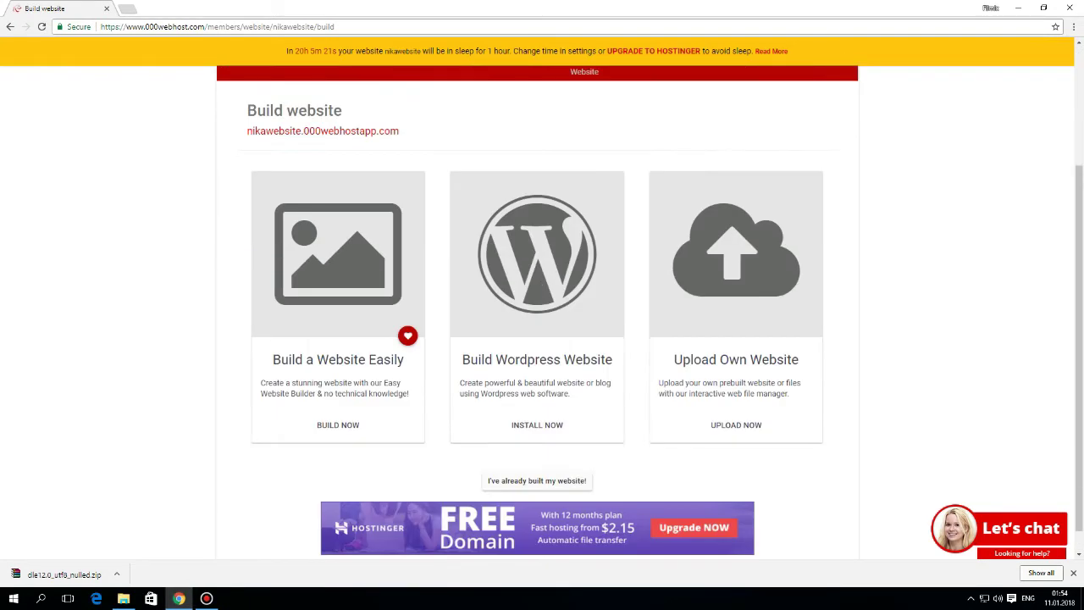
pyautogui.scroll(2, 542, 338)
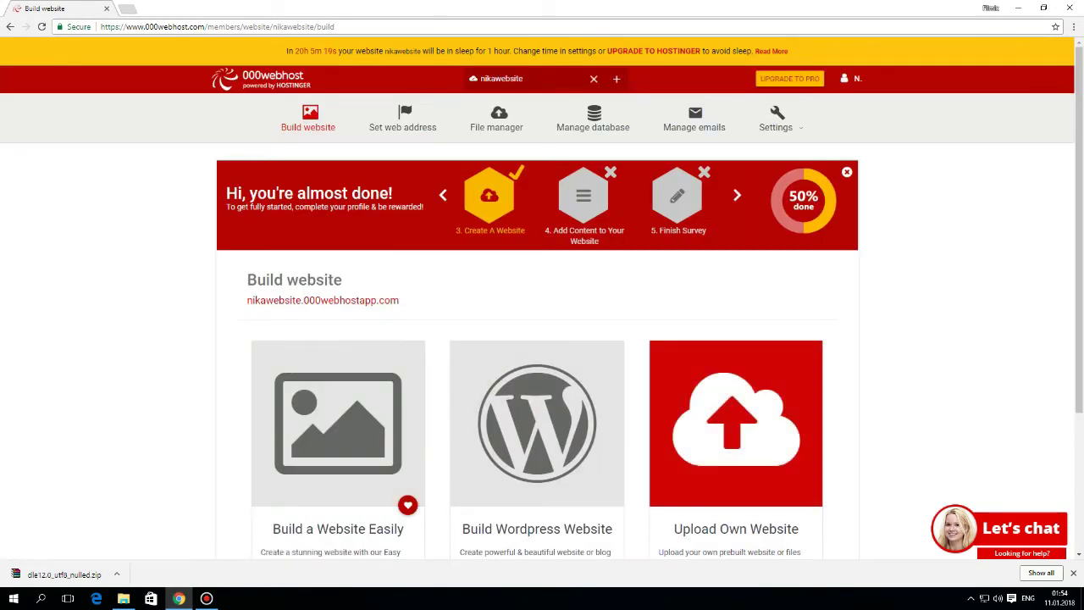
pyautogui.click(735, 423)
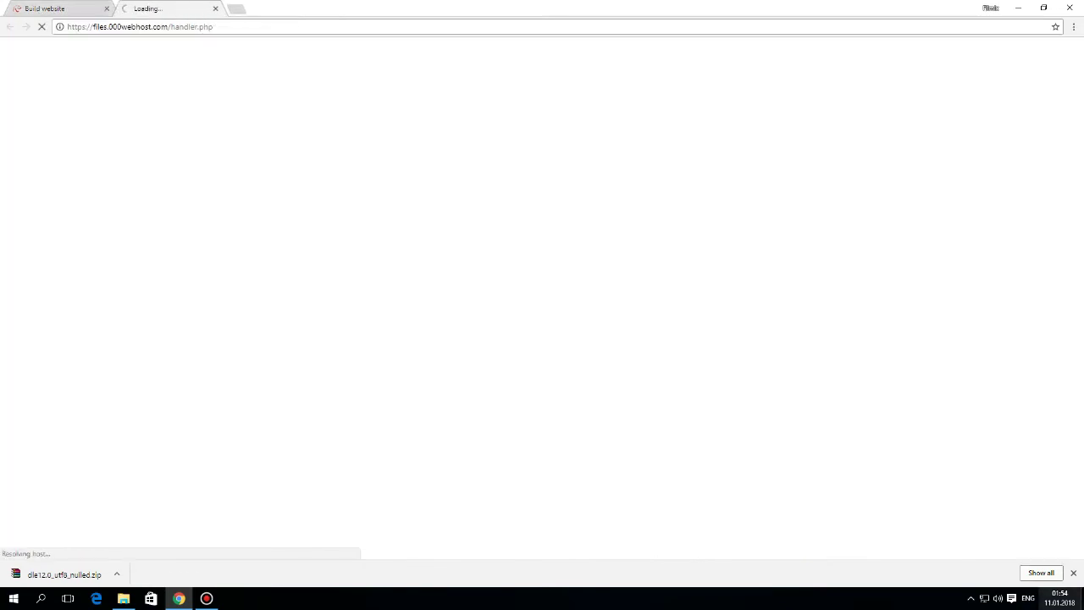
pyautogui.hotkey('ctrl', 'shift', 'Tab')
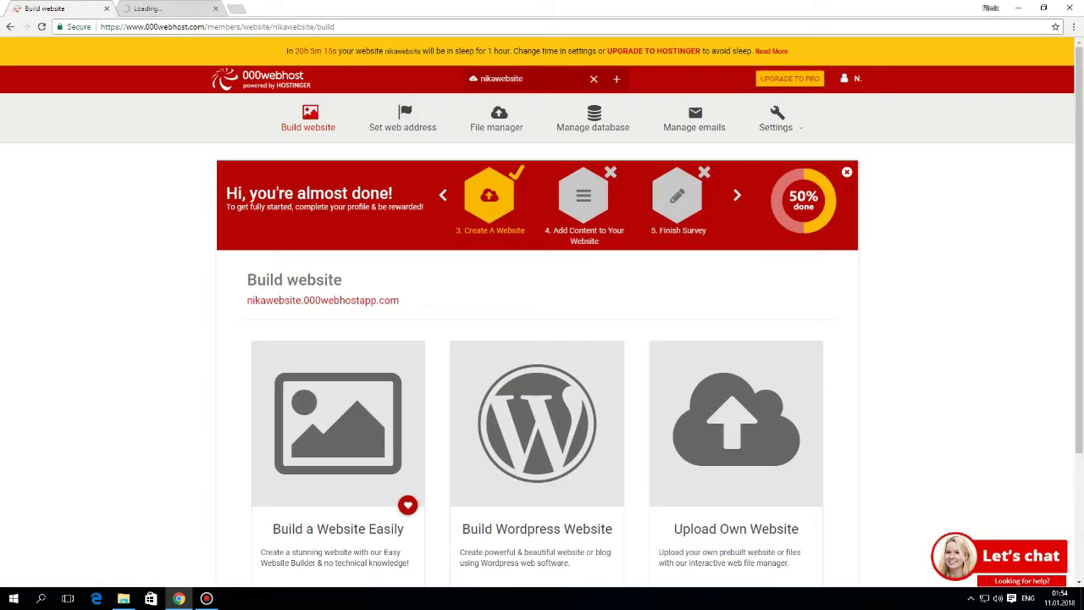
pyautogui.hotkey('ctrl', 'Tab')
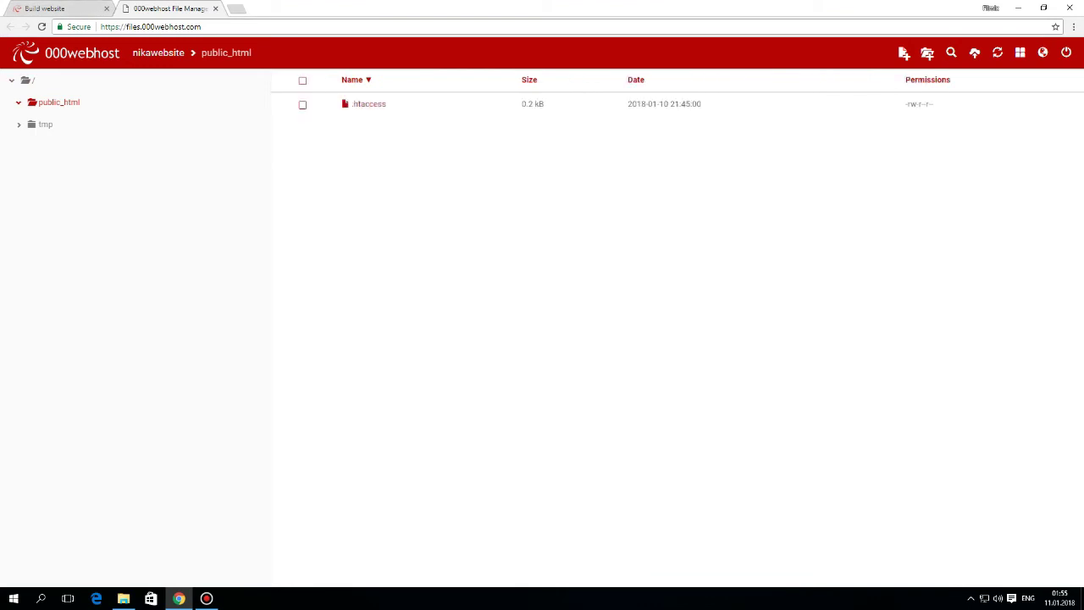
# - Upload the 7.1 MB upload.zip from the desktop upload folder into public_html
pyautogui.click(975, 53)
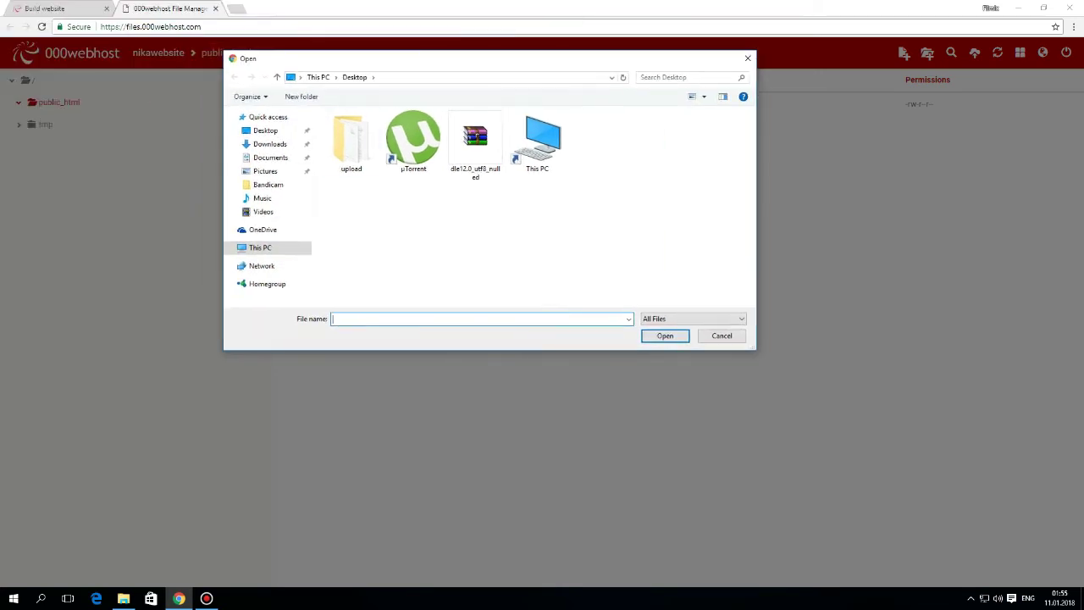
pyautogui.doubleClick(350, 144)
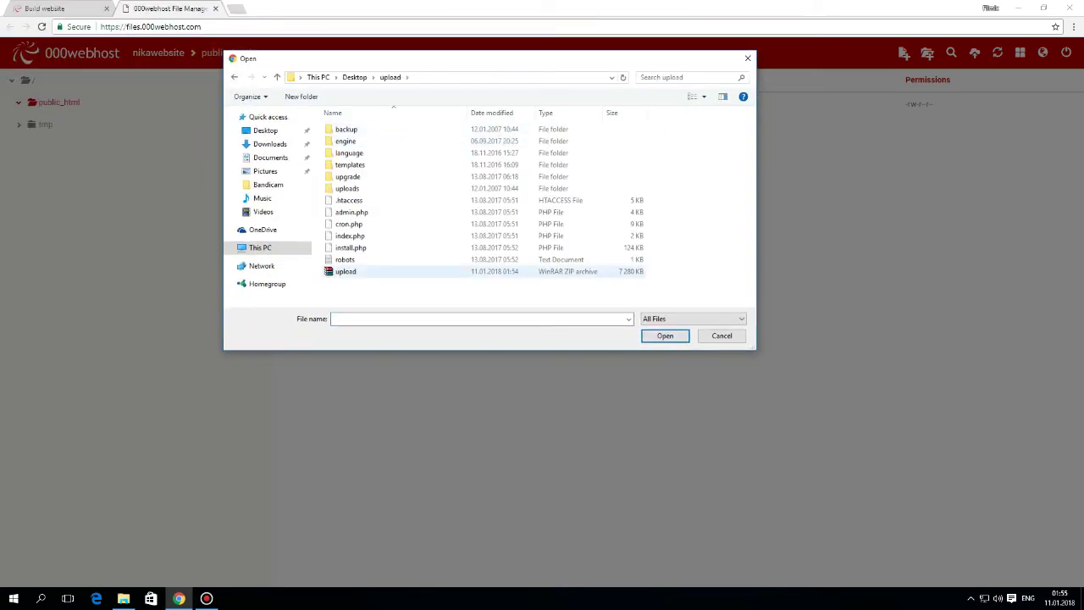
pyautogui.click(346, 271)
pyautogui.press('Return')
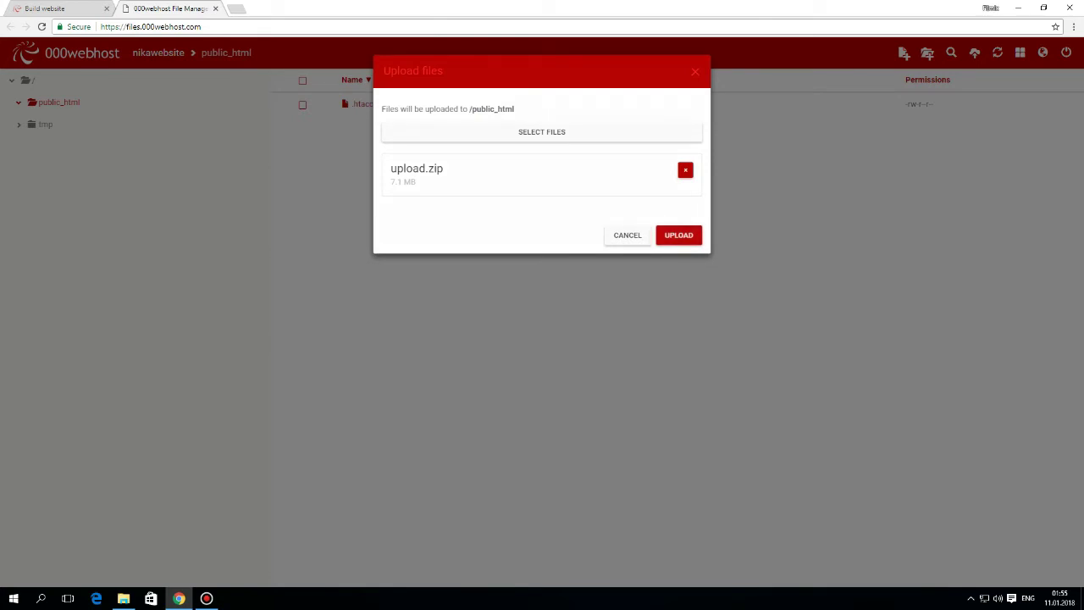
pyautogui.click(678, 235)
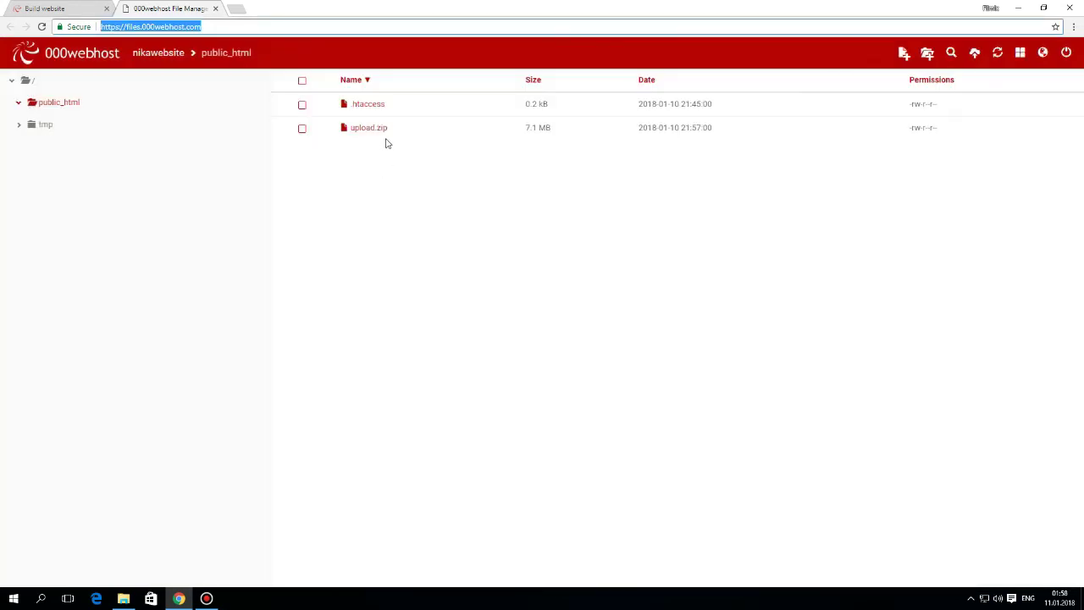
# - Extract upload.zip so a new upload folder appears beside it in public_html
pyautogui.click(433, 125)
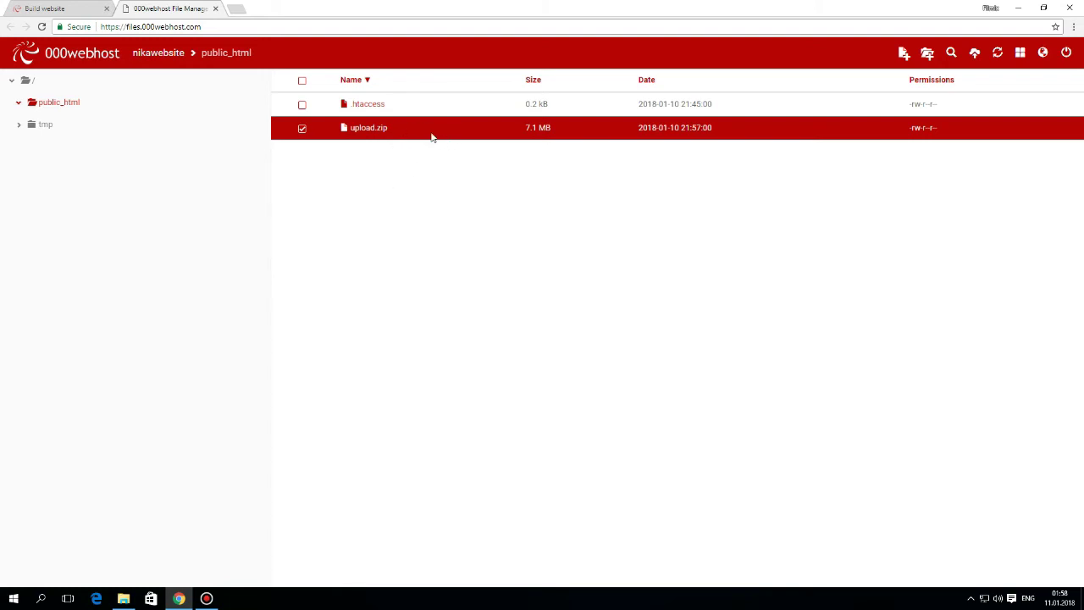
pyautogui.rightClick(429, 133)
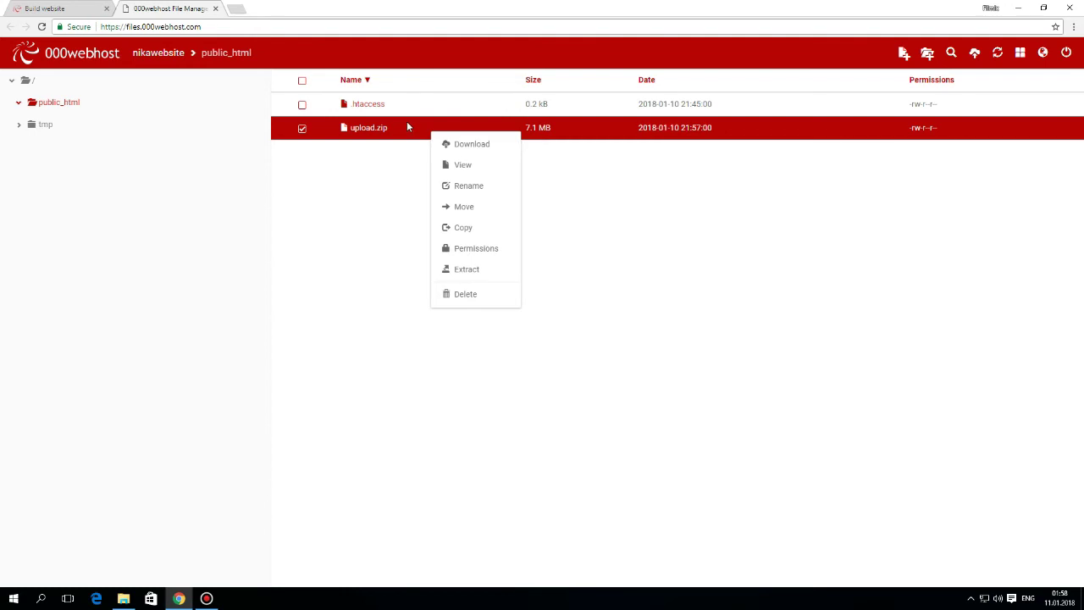
pyautogui.click(467, 269)
pyautogui.click(682, 173)
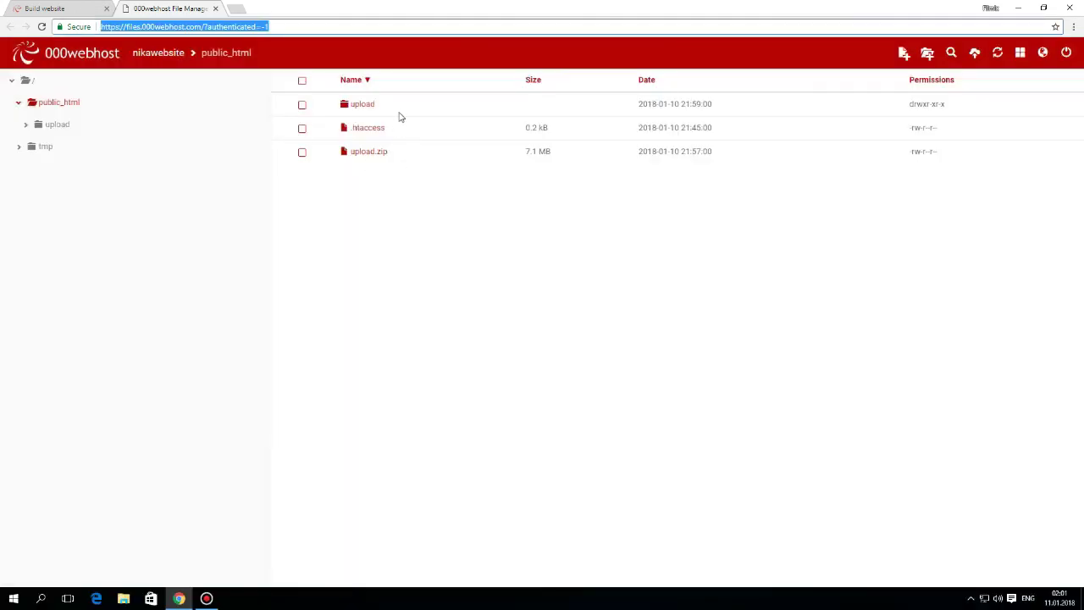
# - Move all twelve DataLife Engine items from the upload folder up into public_html
pyautogui.doubleClick(399, 103)
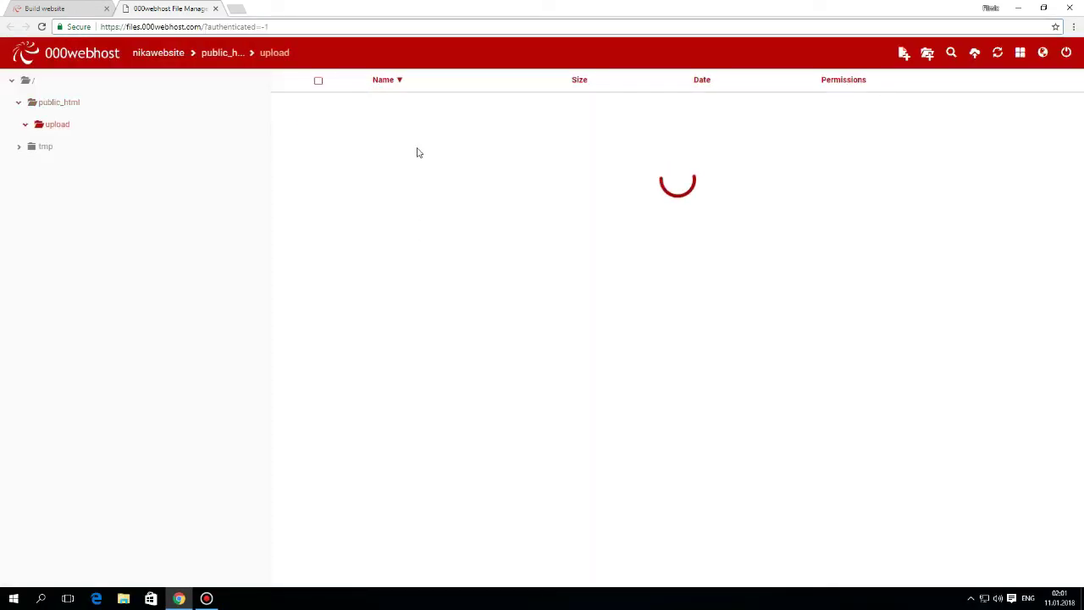
pyautogui.click(472, 111)
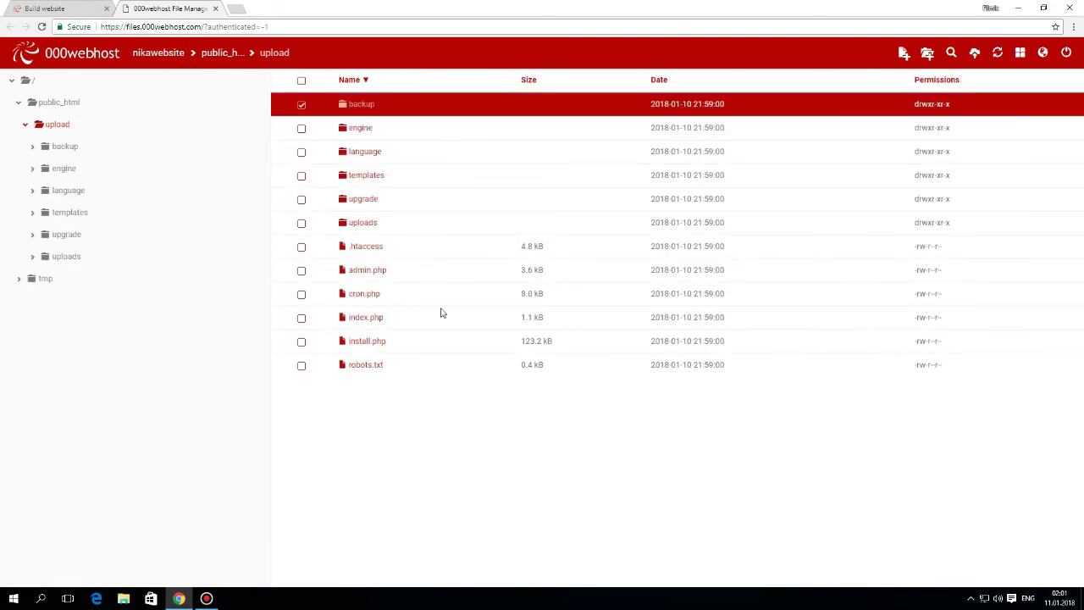
pyautogui.keyDown('shift'); pyautogui.click(432, 370); pyautogui.keyUp('shift')
pyautogui.rightClick(433, 370)
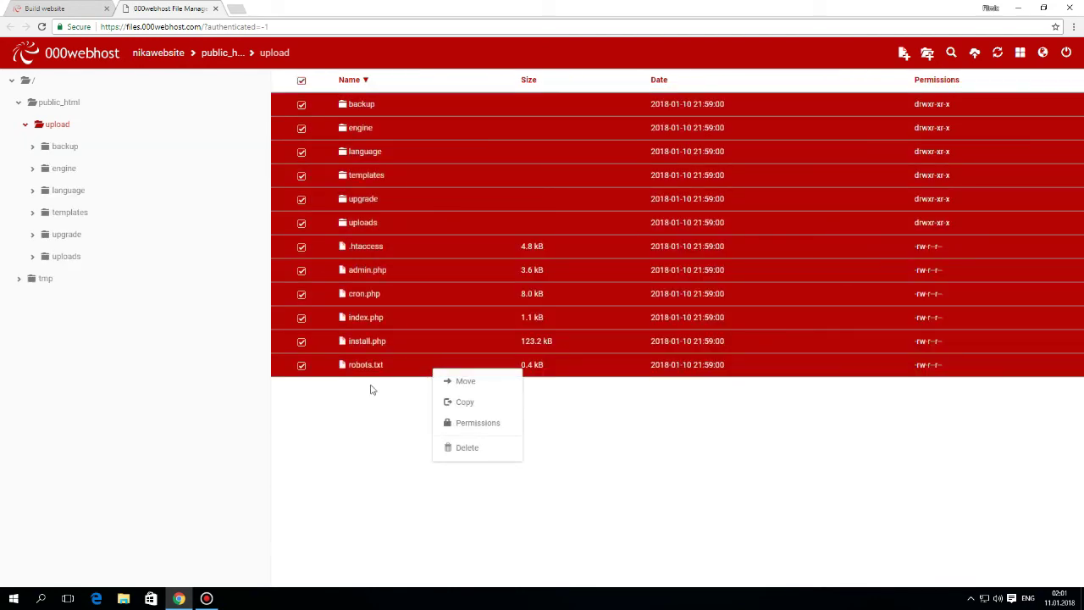
pyautogui.click(466, 381)
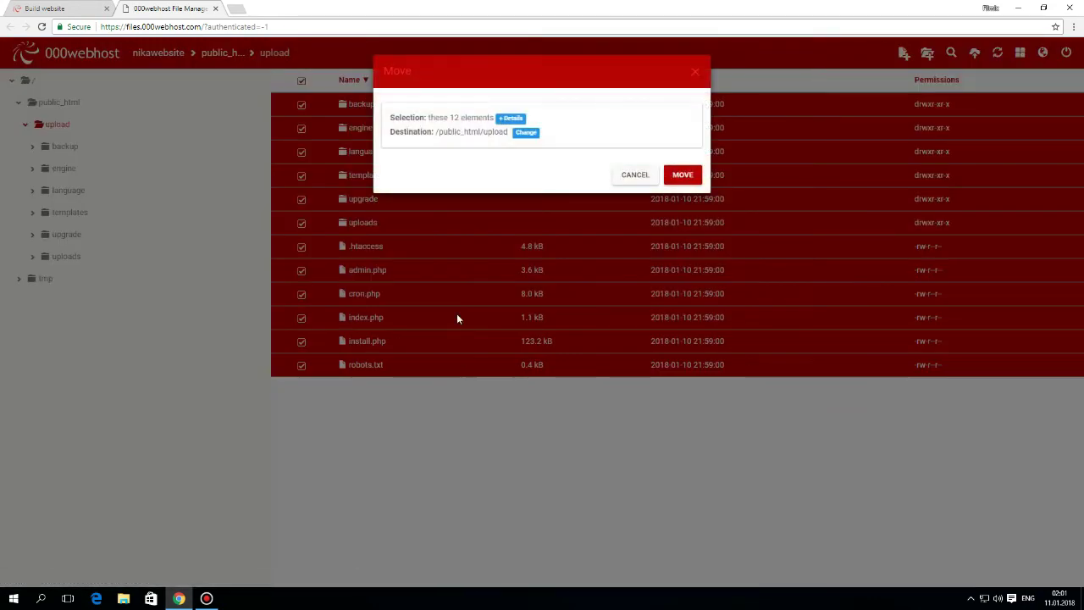
pyautogui.click(525, 133)
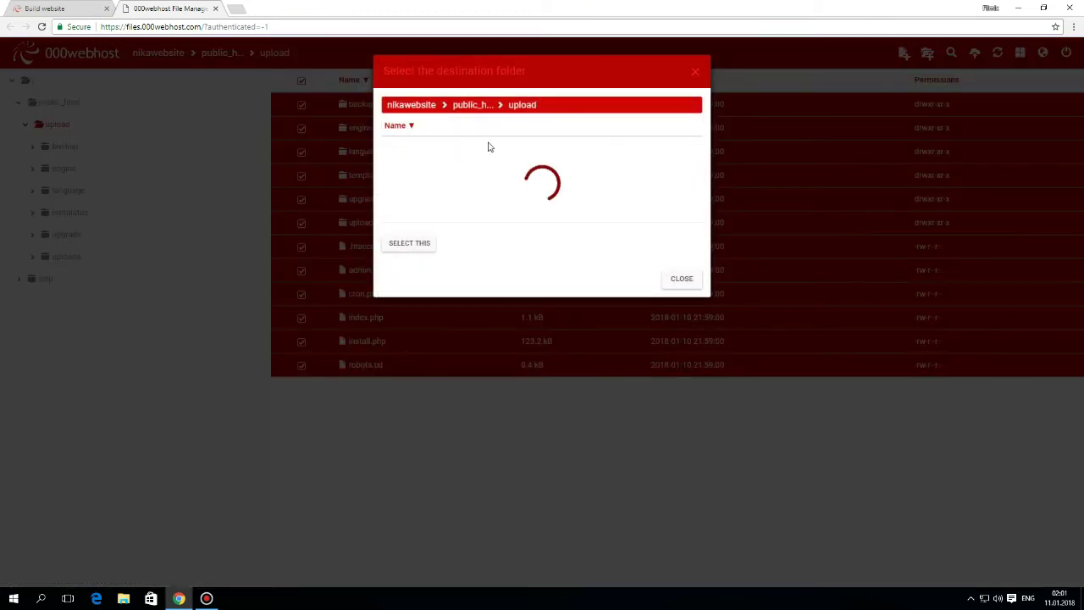
pyautogui.click(473, 105)
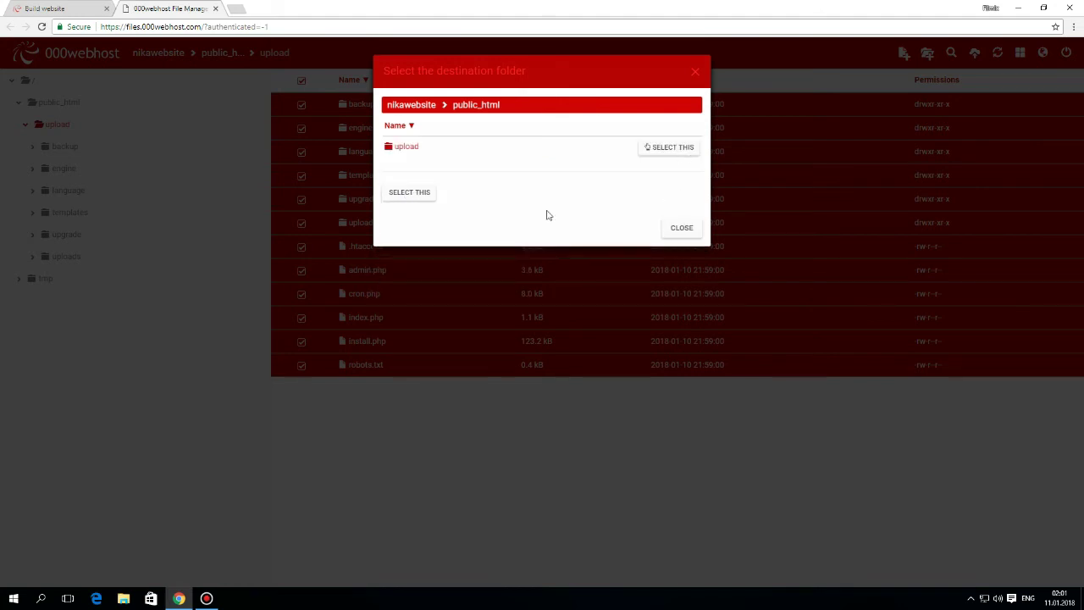
pyautogui.click(410, 192)
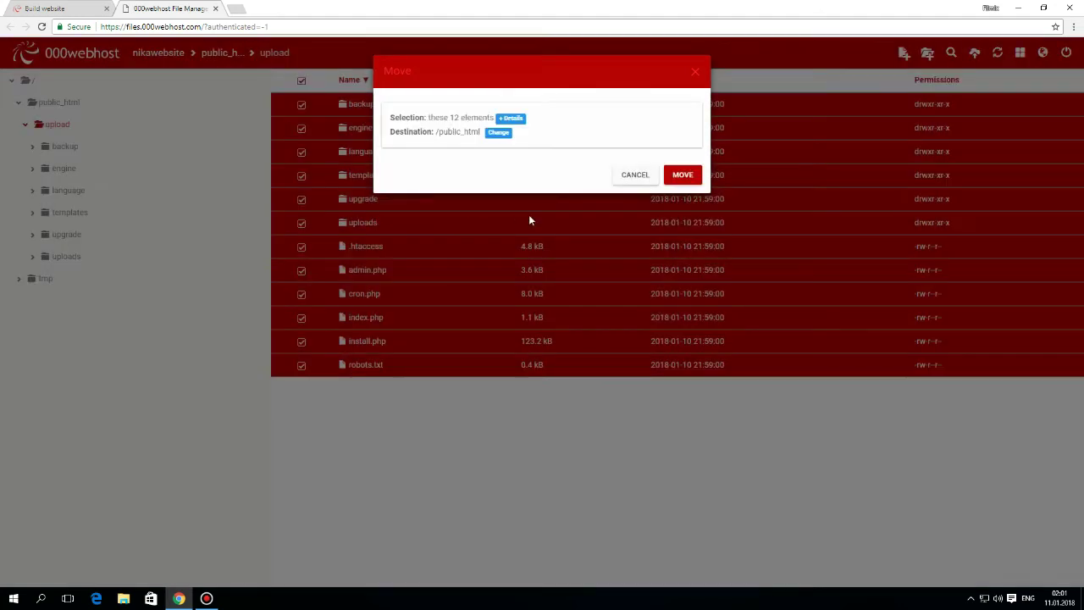
pyautogui.click(683, 175)
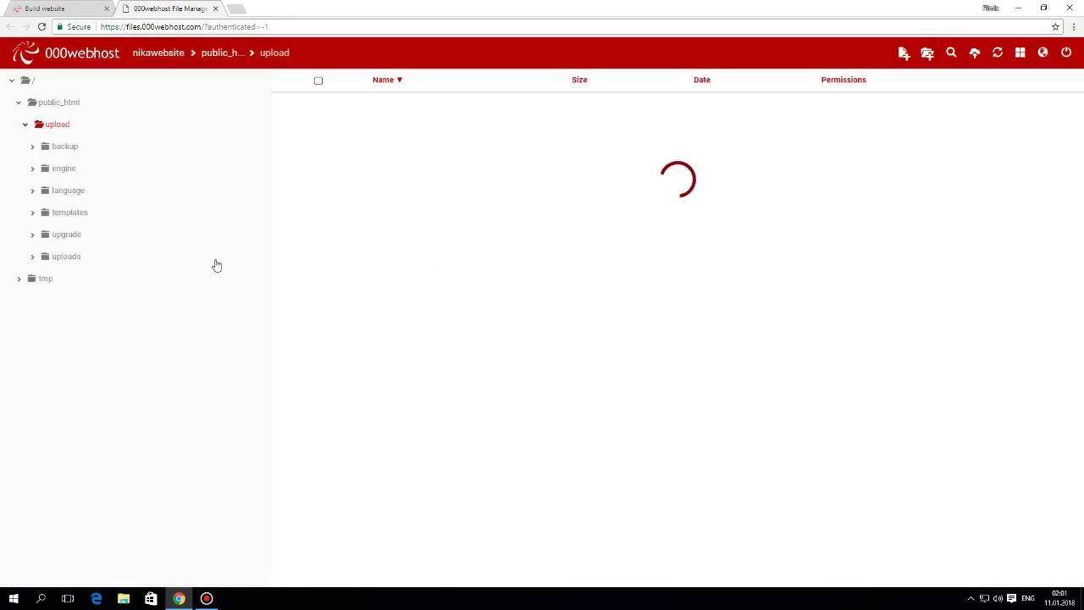
pyautogui.click(74, 104)
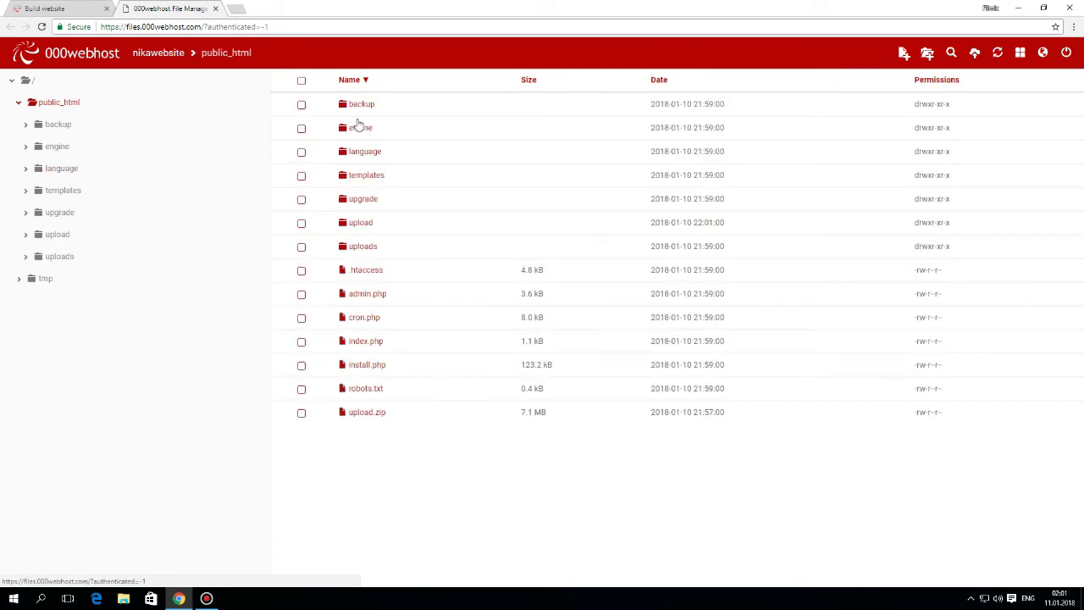
# - Delete the leftover upload.zip archive from public_html
pyautogui.click(403, 417)
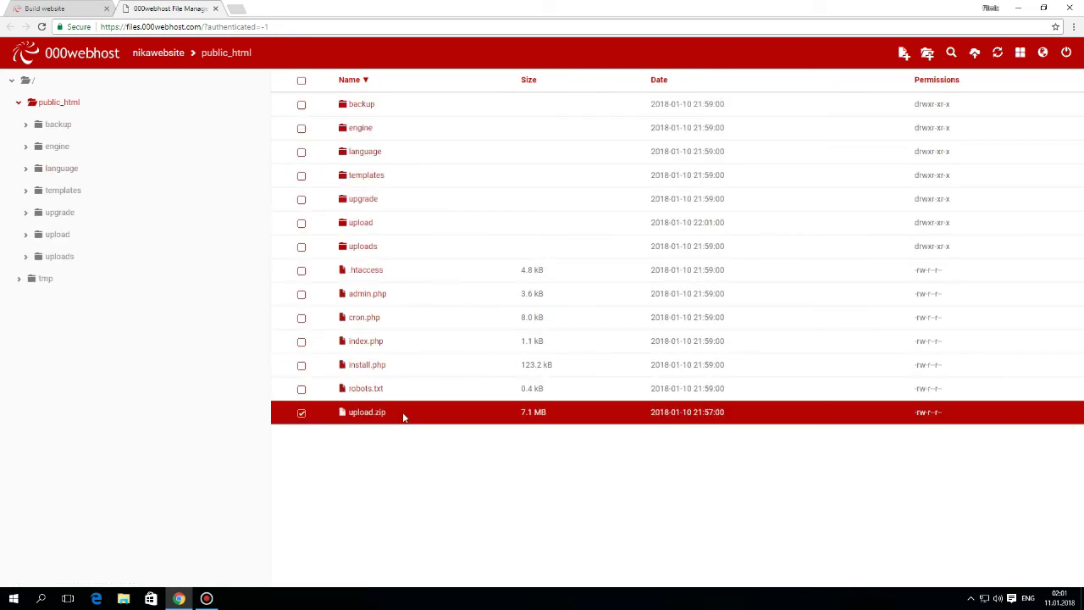
pyautogui.rightClick(510, 412)
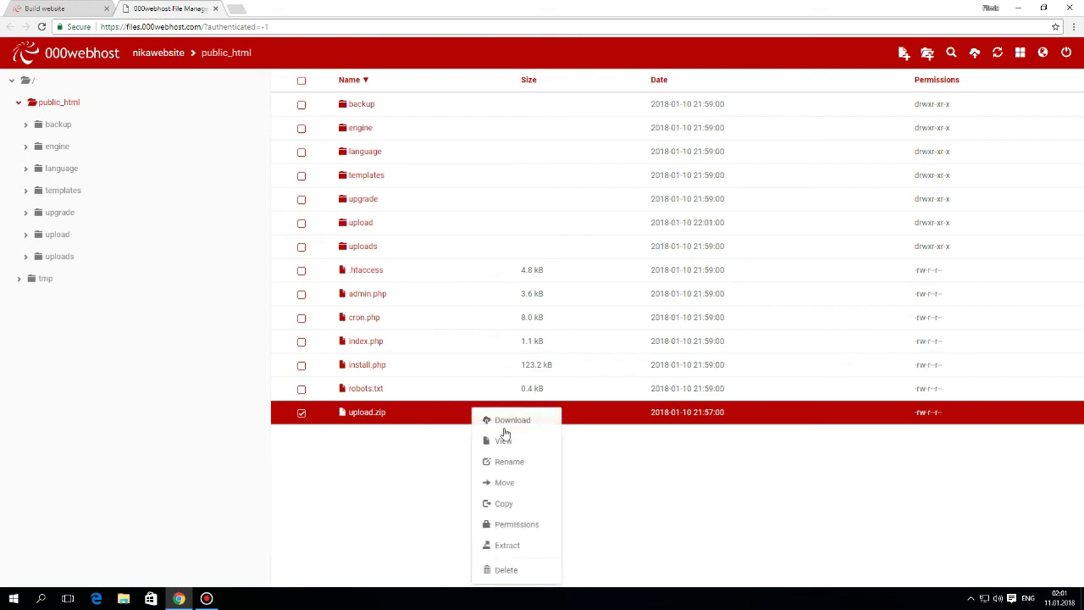
pyautogui.click(512, 568)
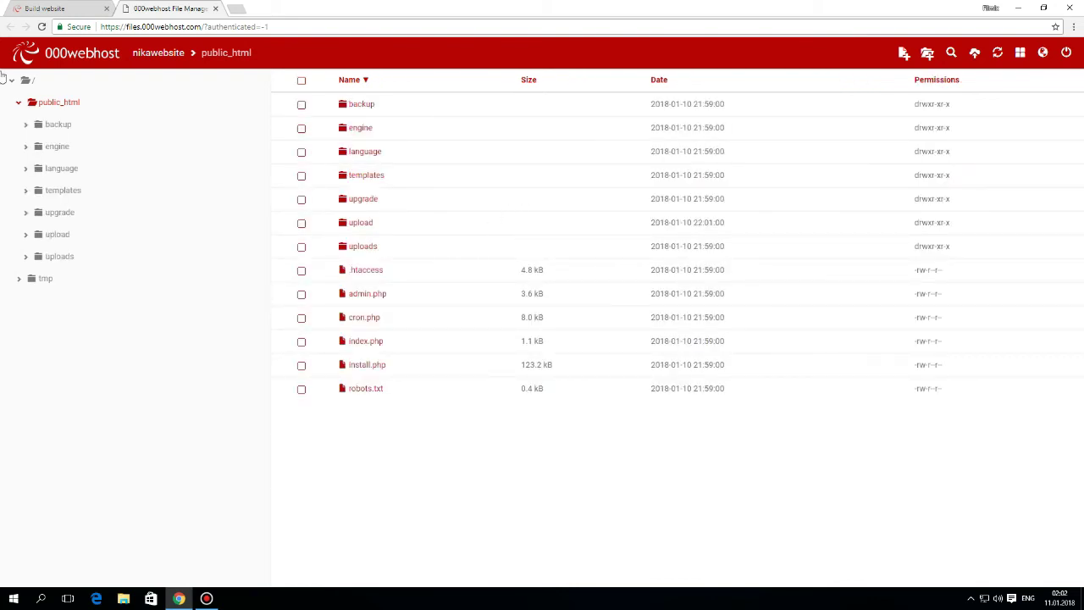
# - Return to the nikawebsite Build website dashboard and go to Manage database
pyautogui.click(49, 9)
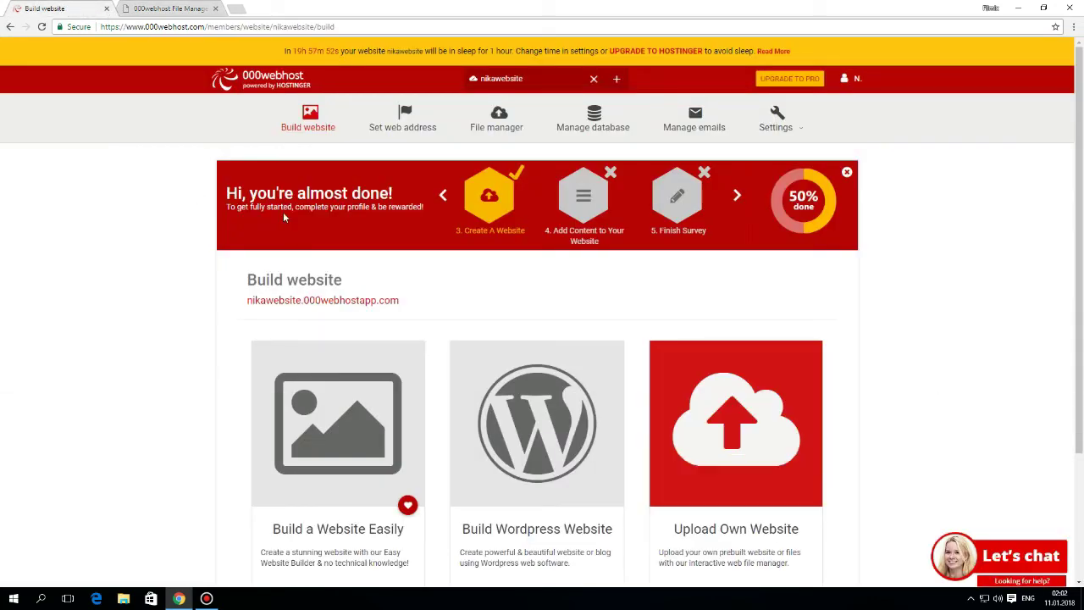
pyautogui.scroll(-1, 720, 203)
pyautogui.scroll(1, 643, 152)
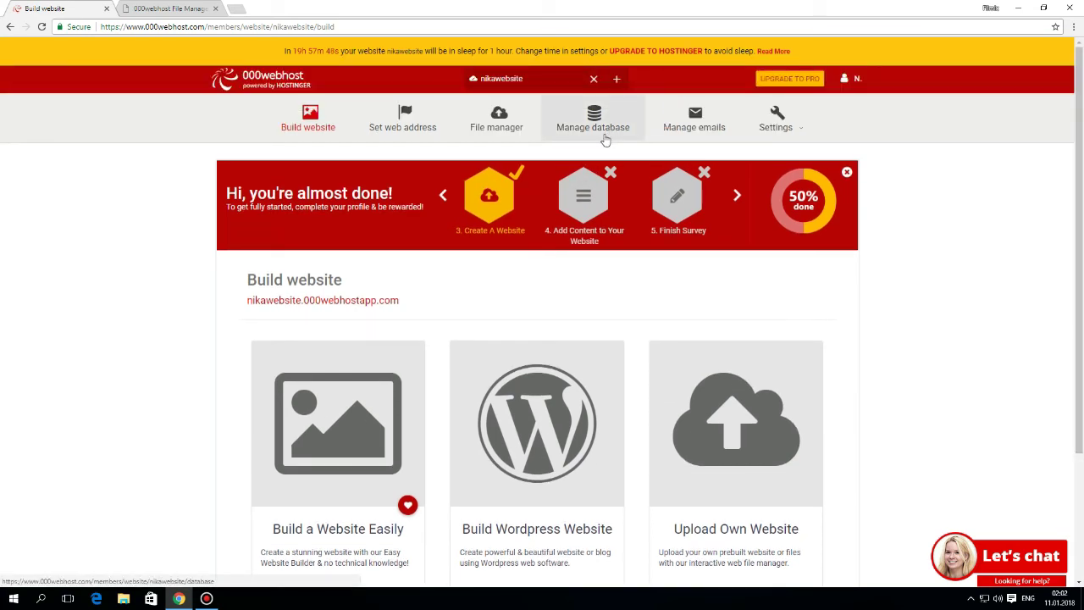
pyautogui.click(606, 135)
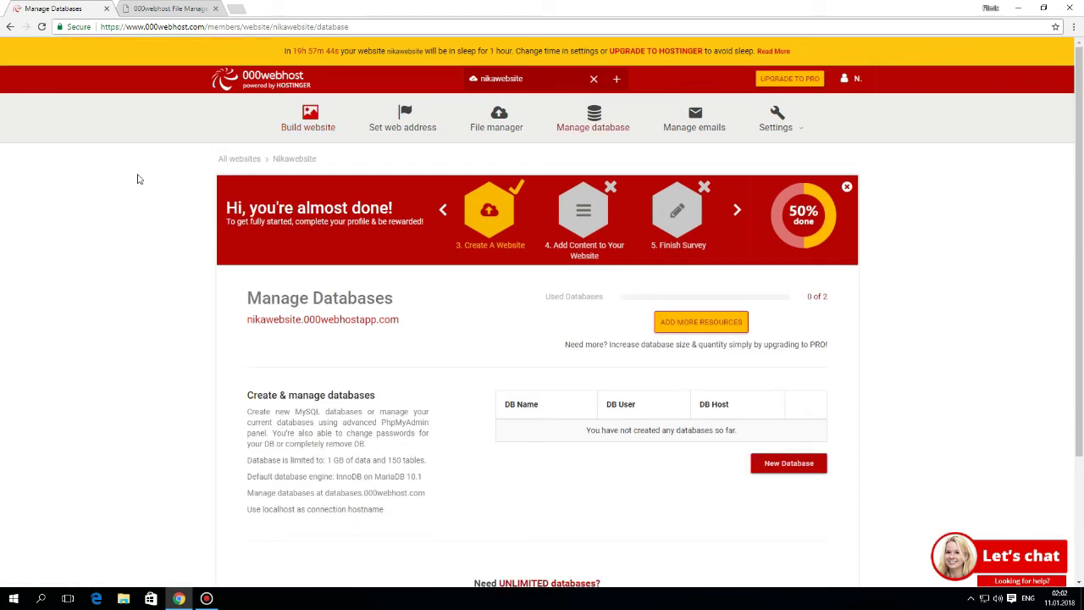
# - Create MySQL database nika with username nika and a password, giving id4243142_nika on localhost
pyautogui.scroll(-2, 827, 275)
pyautogui.scroll(1, 828, 275)
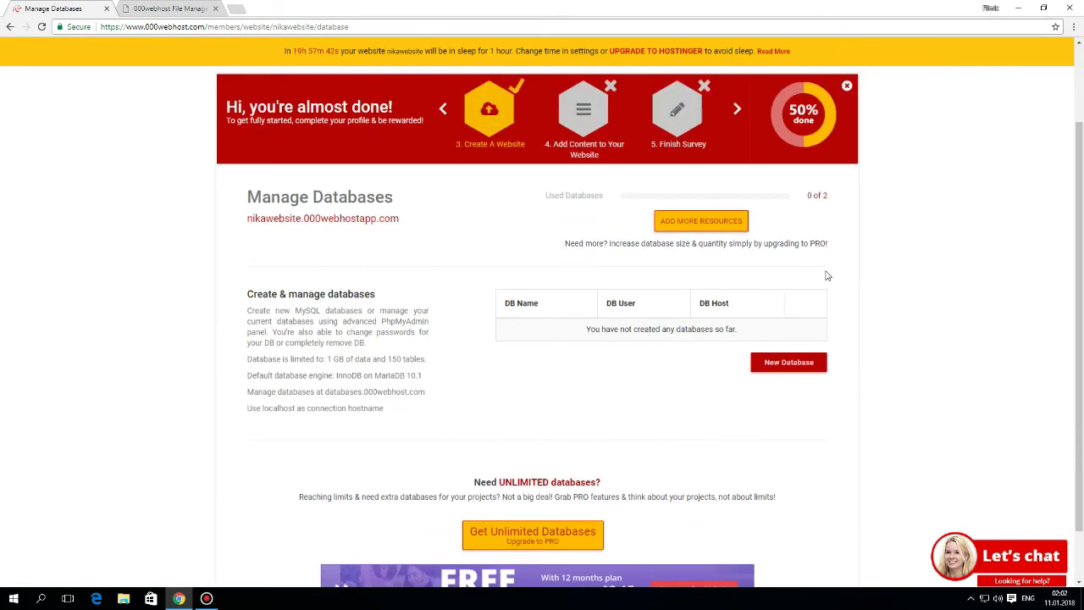
pyautogui.scroll(2, 523, 242)
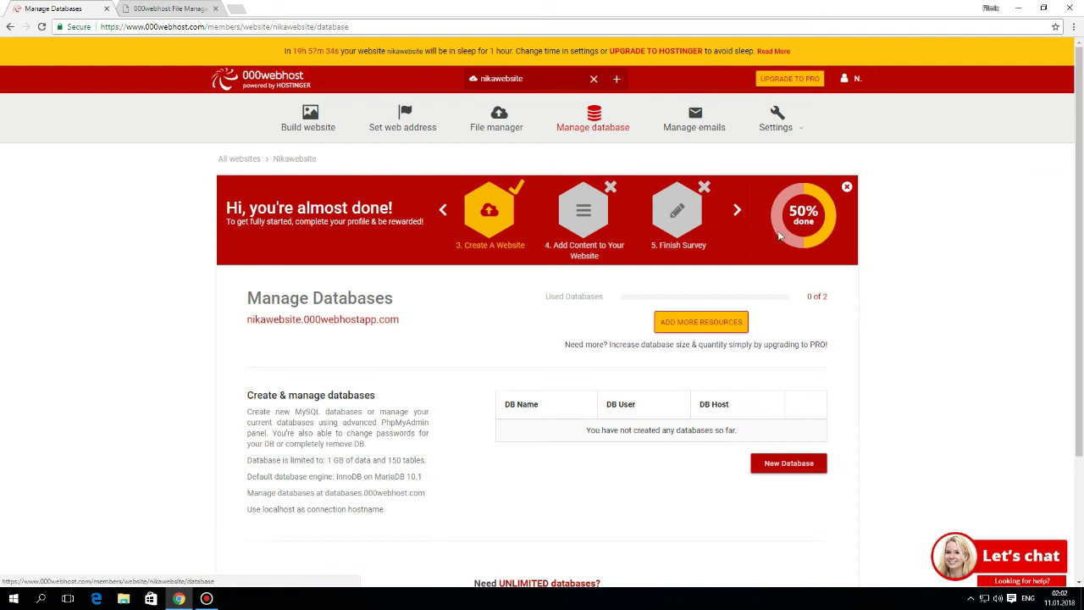
pyautogui.scroll(-2, 789, 423)
pyautogui.click(784, 301)
pyautogui.click(552, 118)
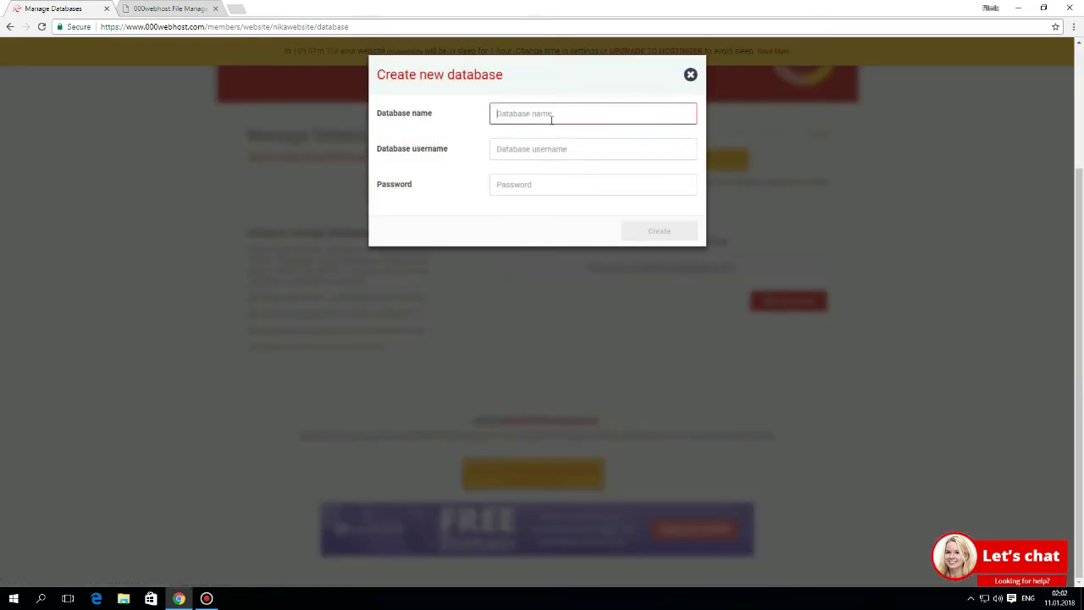
pyautogui.write('nik')
pyautogui.press('BackSpace')
pyautogui.press('BackSpace')
pyautogui.write('nik')
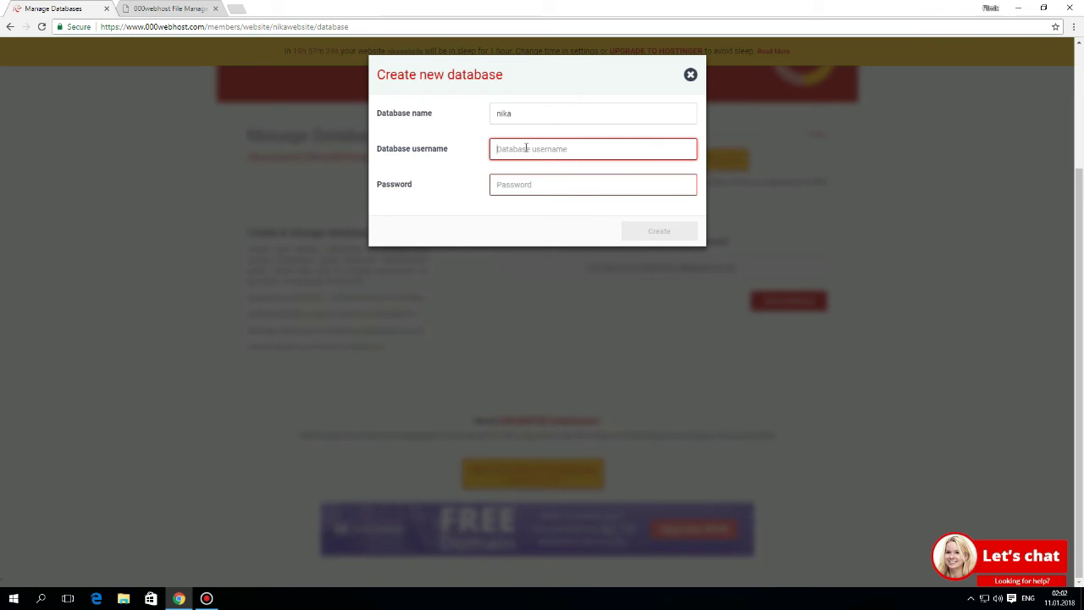
pyautogui.write('nika')
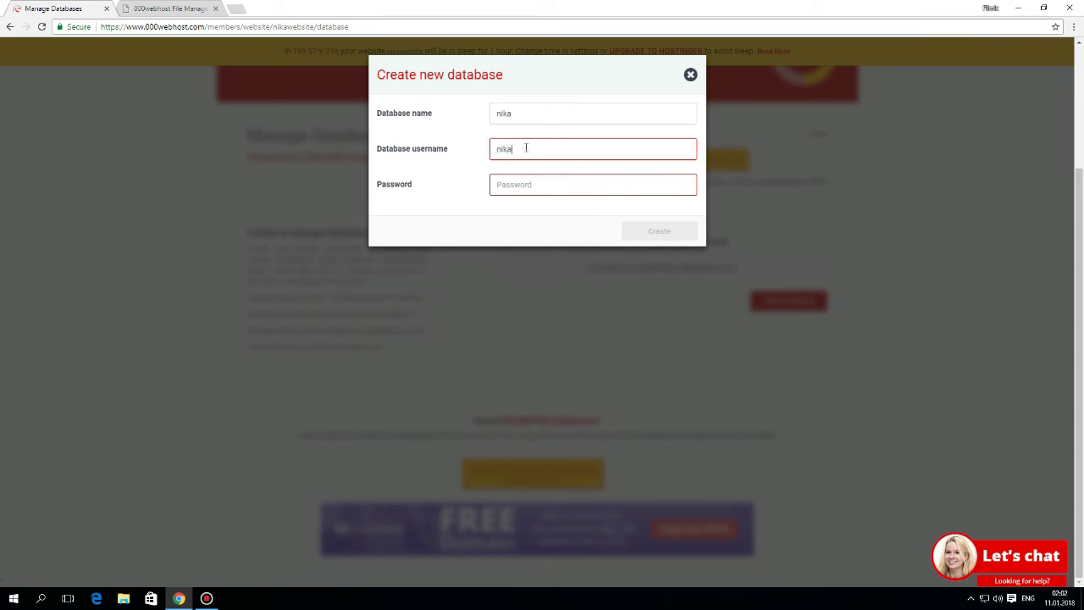
pyautogui.click(655, 190)
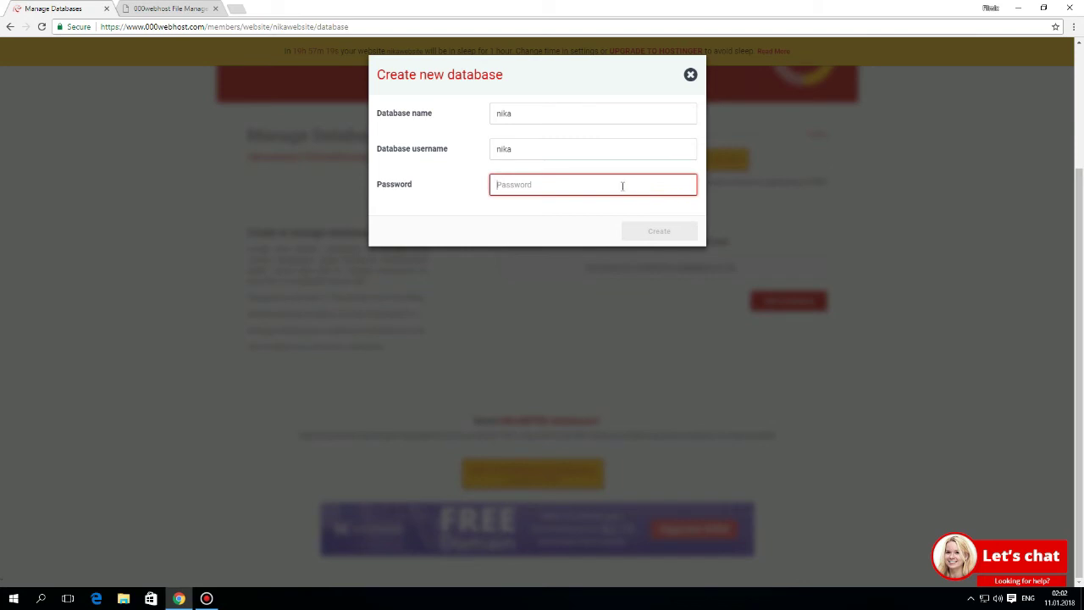
pyautogui.write('•••••••••')
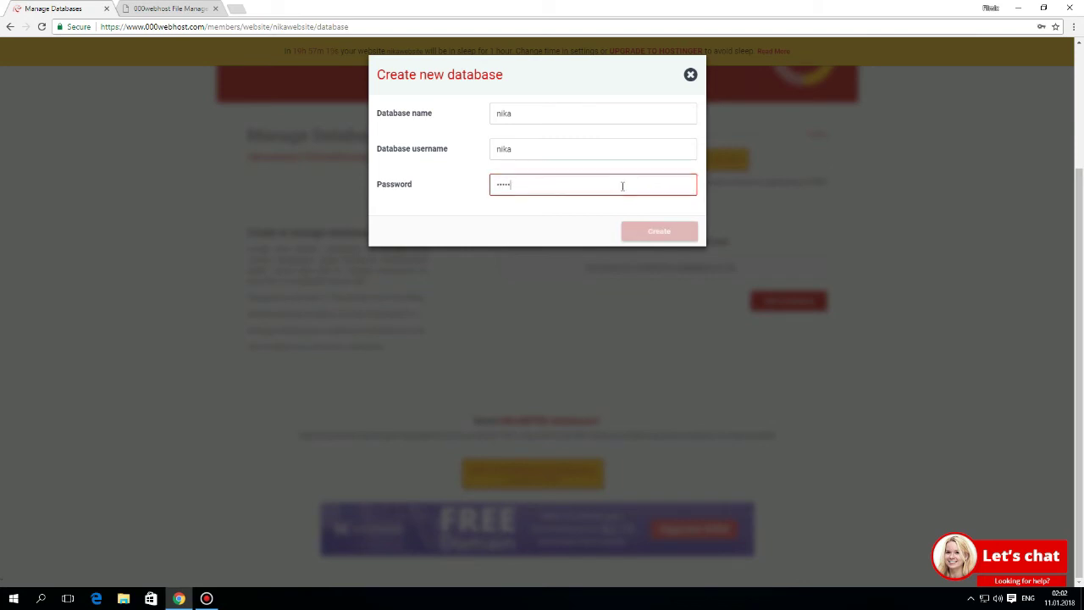
pyautogui.click(652, 231)
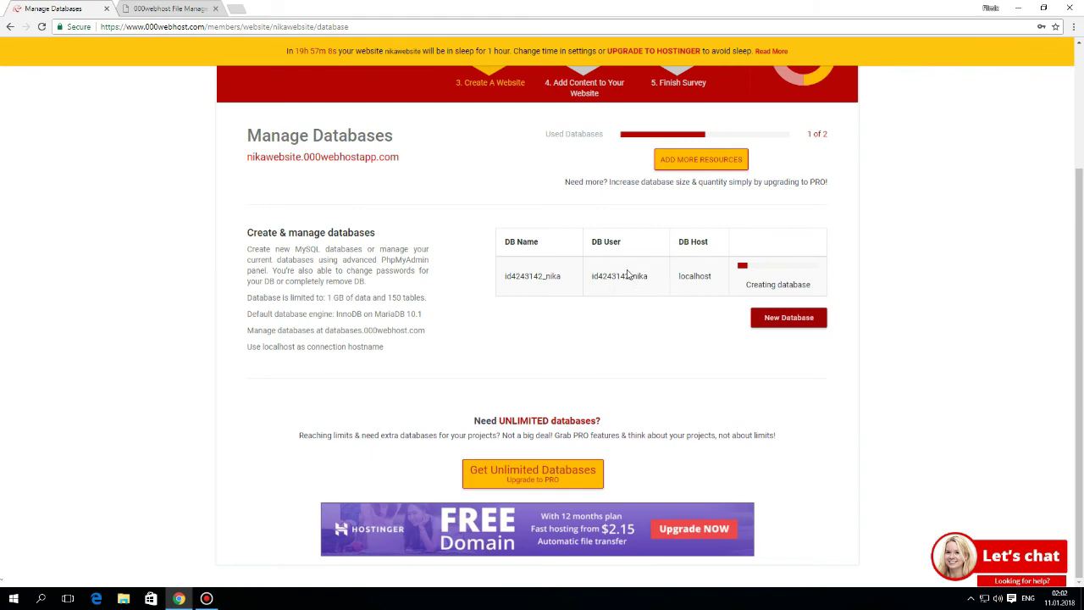
pyautogui.scroll(2, 628, 273)
pyautogui.scroll(-1, 869, 350)
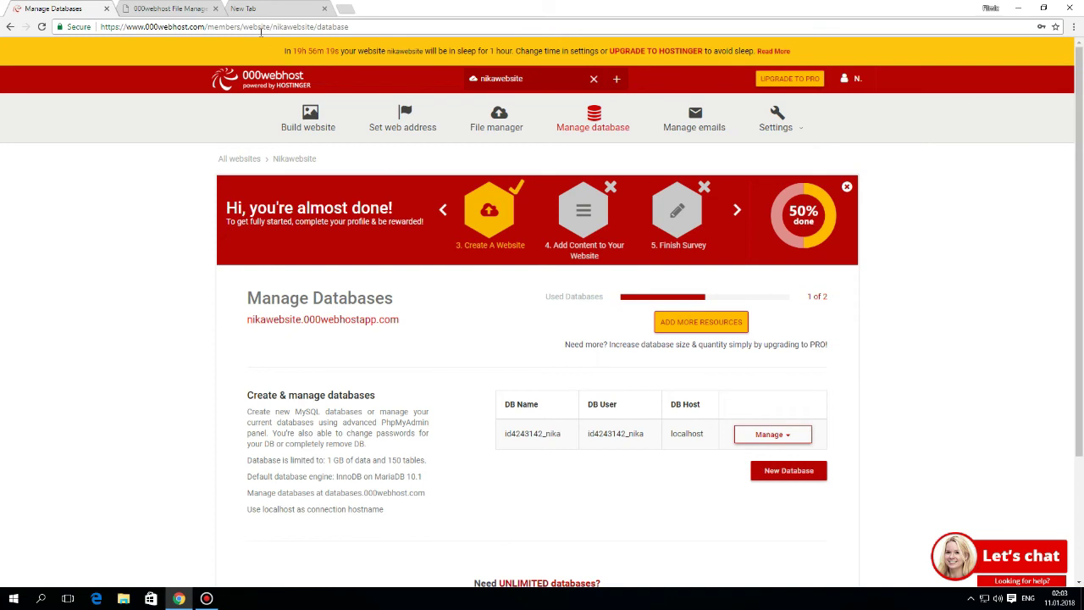
# - Open nikawebsite.000webhostapp.com and launch the DataLife Engine installation
pyautogui.click(215, 8)
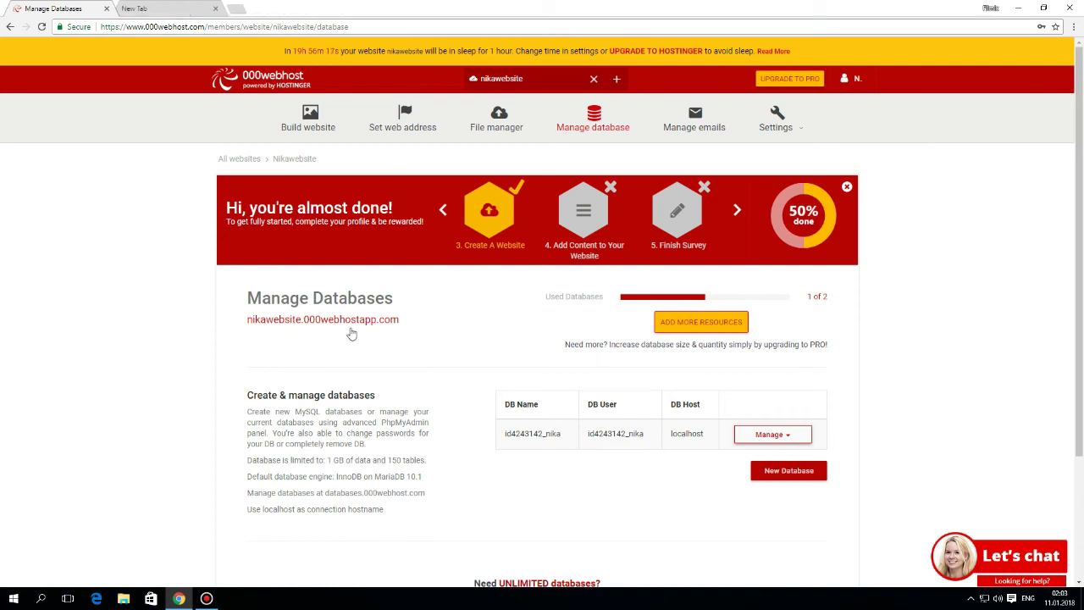
pyautogui.moveTo(225, 321); pyautogui.dragTo(411, 334)
pyautogui.click(383, 327)
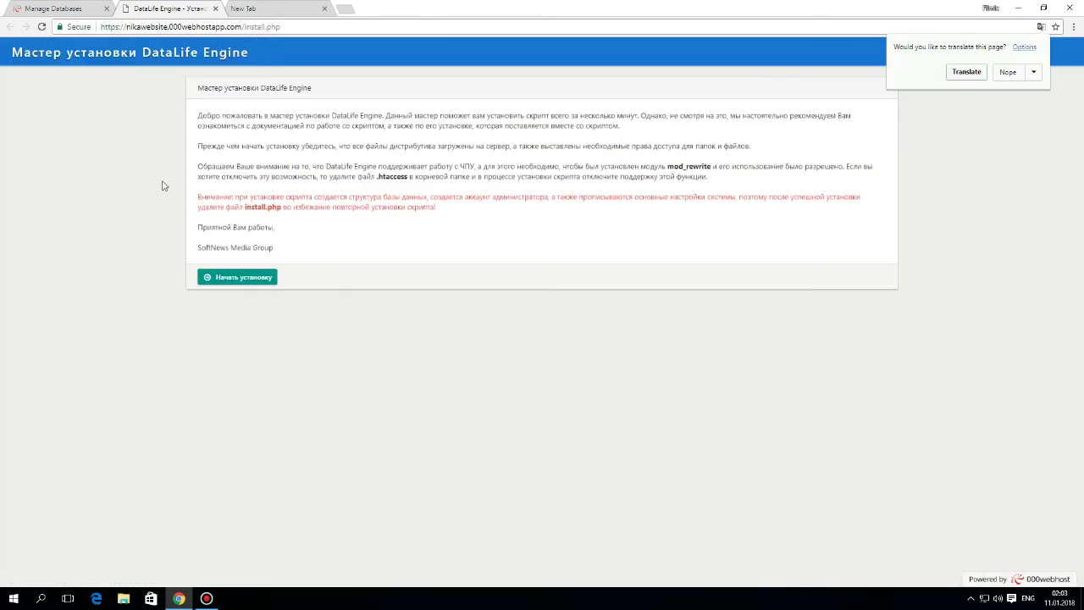
pyautogui.click(214, 277)
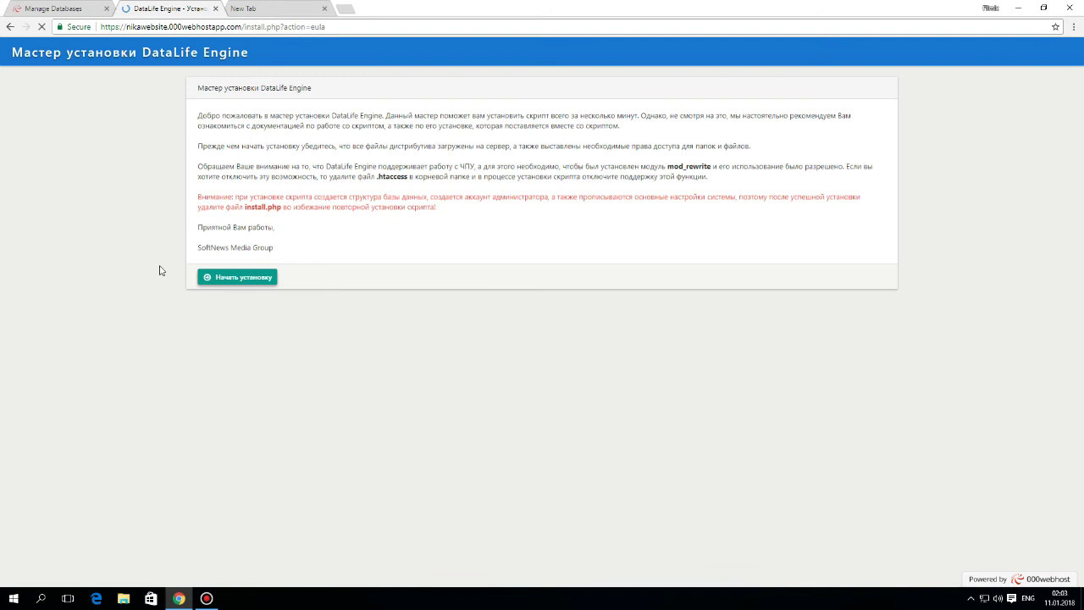
# - Accept the licence agreement and pass the server function and CHMOD checks
pyautogui.click(202, 310)
pyautogui.click(228, 346)
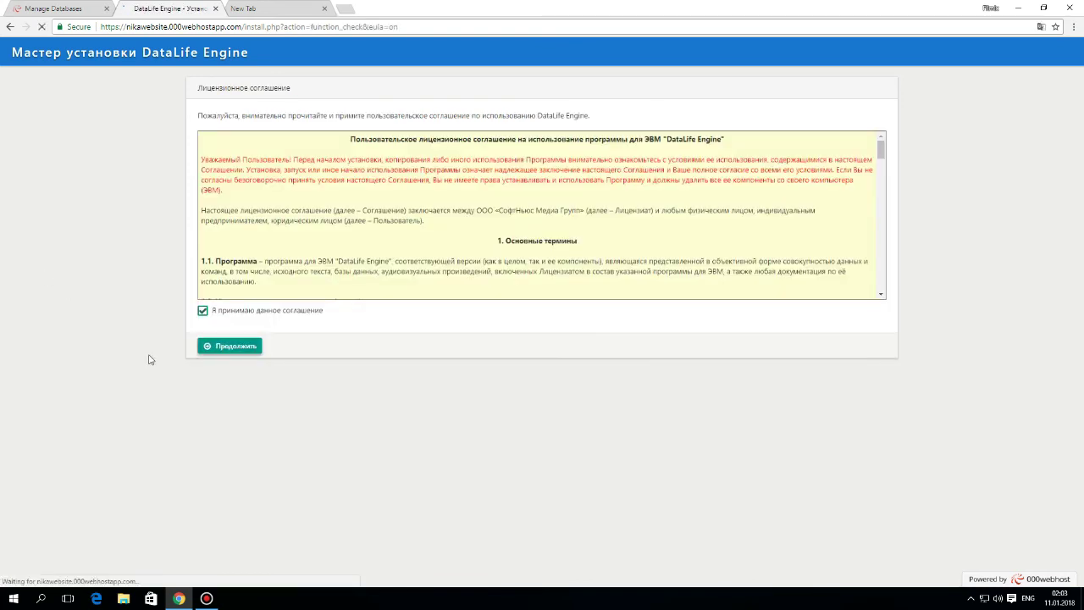
pyautogui.click(243, 273)
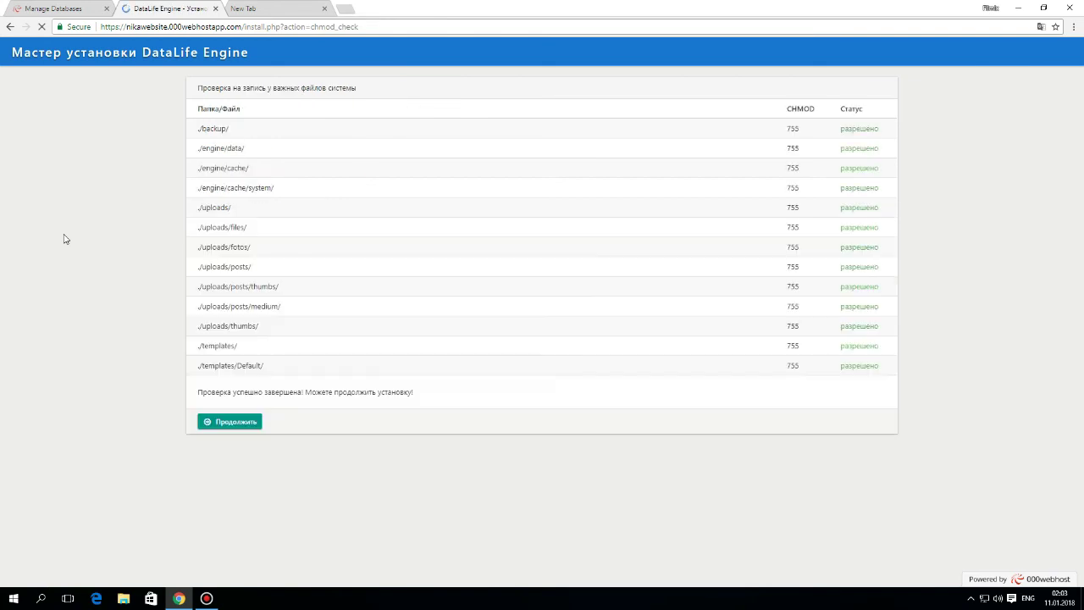
pyautogui.click(230, 432)
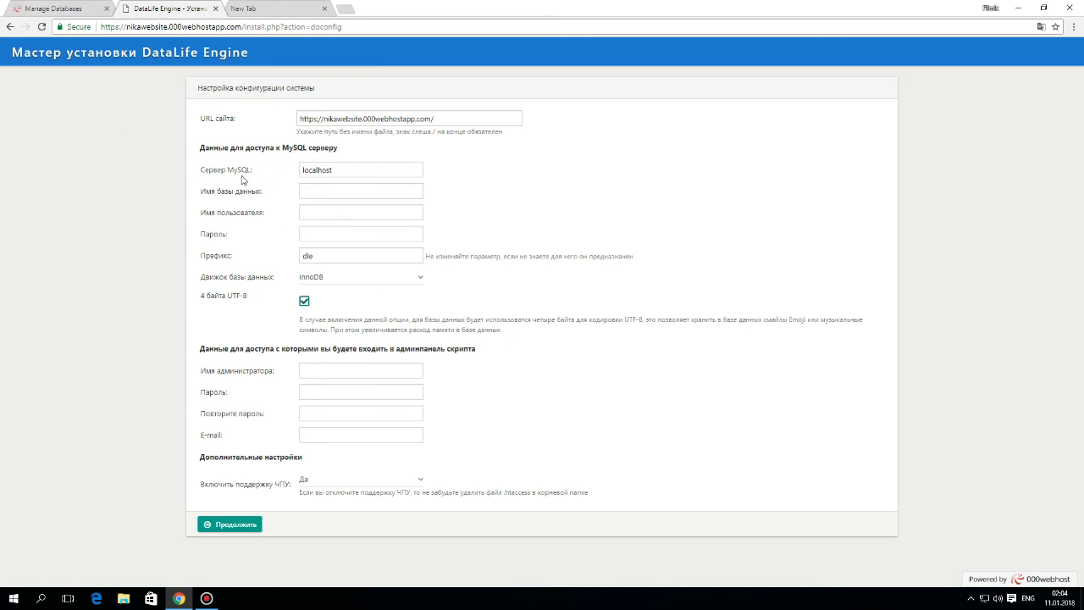
# - Copy database name id4243142_nika from 000webhost into the installer's database name and user fields
pyautogui.click(24, 7)
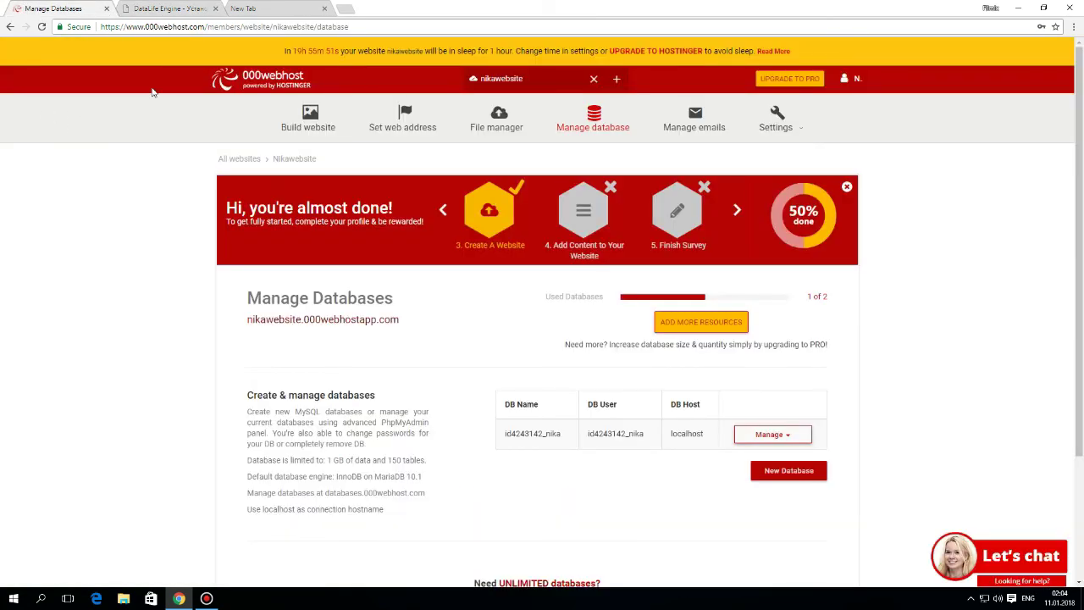
pyautogui.scroll(-3, 114, 140)
pyautogui.scroll(3, 114, 139)
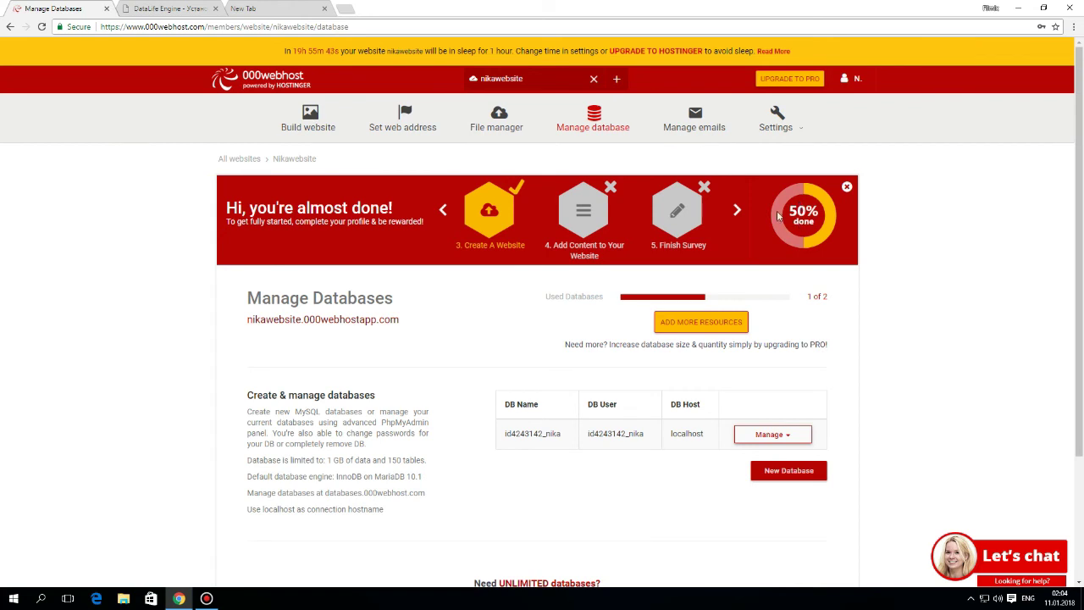
pyautogui.click(185, 8)
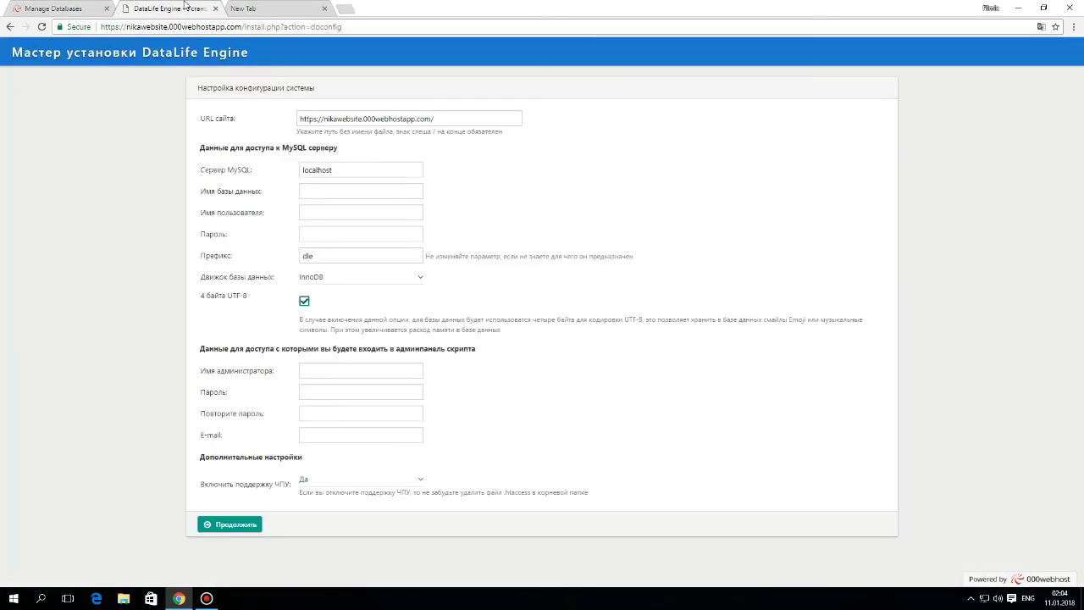
pyautogui.click(51, 8)
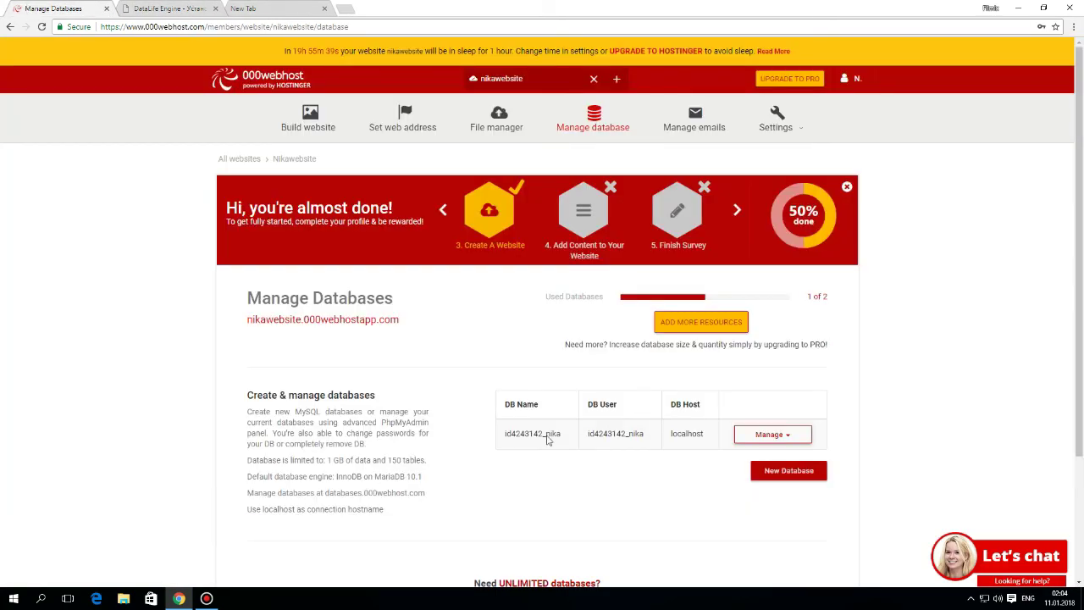
pyautogui.doubleClick(547, 436)
pyautogui.hotkey('ctrl', 'c')
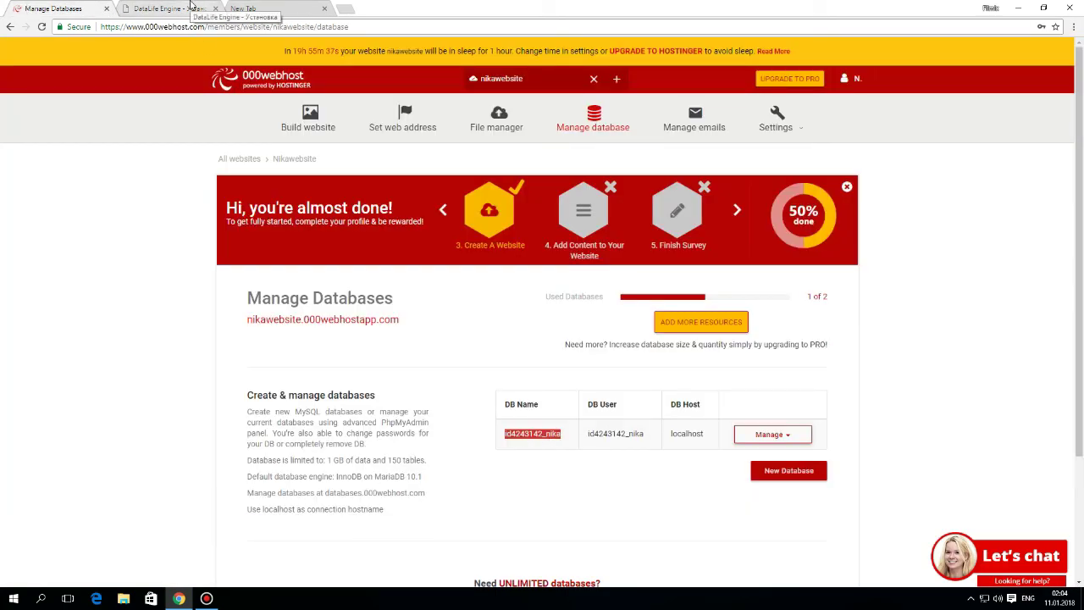
pyautogui.click(190, 8)
pyautogui.click(319, 192)
pyautogui.hotkey('ctrl', 'v')
pyautogui.click(365, 213)
pyautogui.hotkey('ctrl', 'v')
pyautogui.click(330, 237)
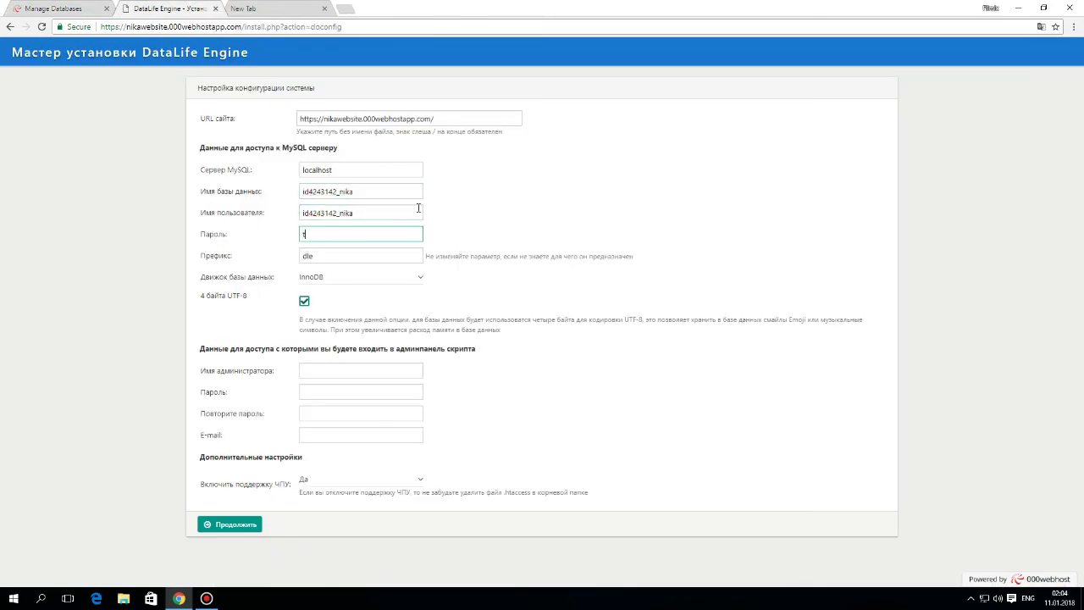
pyautogui.click(59, 8)
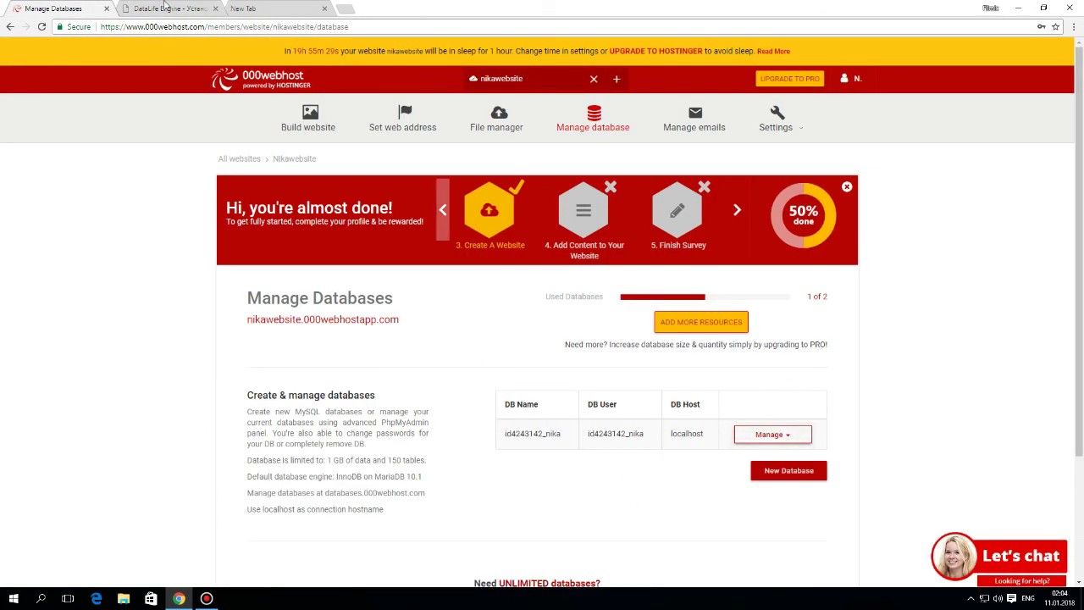
pyautogui.click(169, 8)
# - Enter the administrator password twice and e-mail address, then submit to run the installation
pyautogui.click(339, 373)
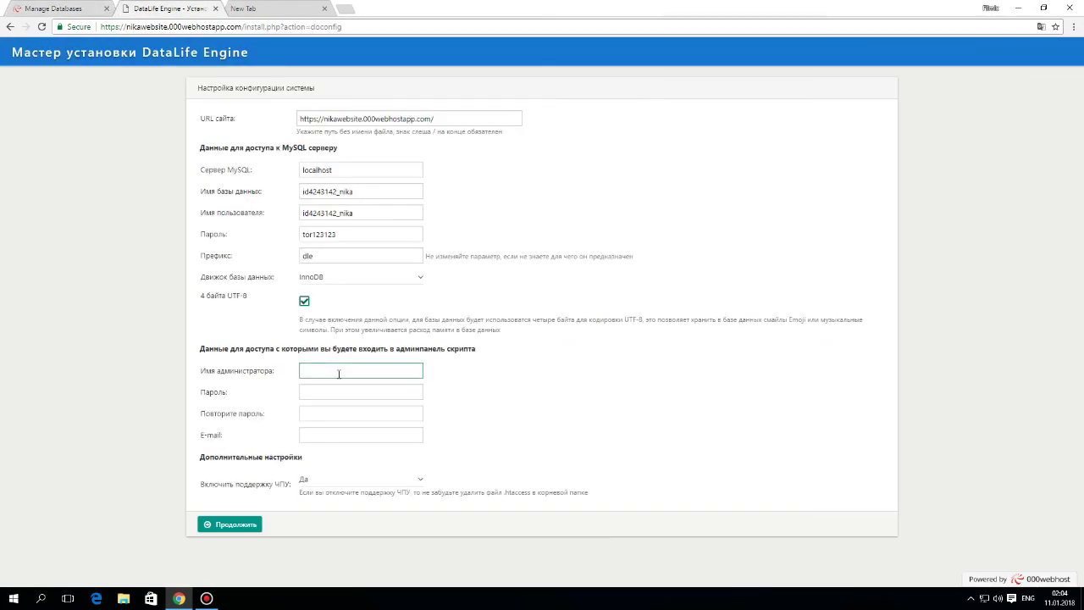
pyautogui.press('Tab')
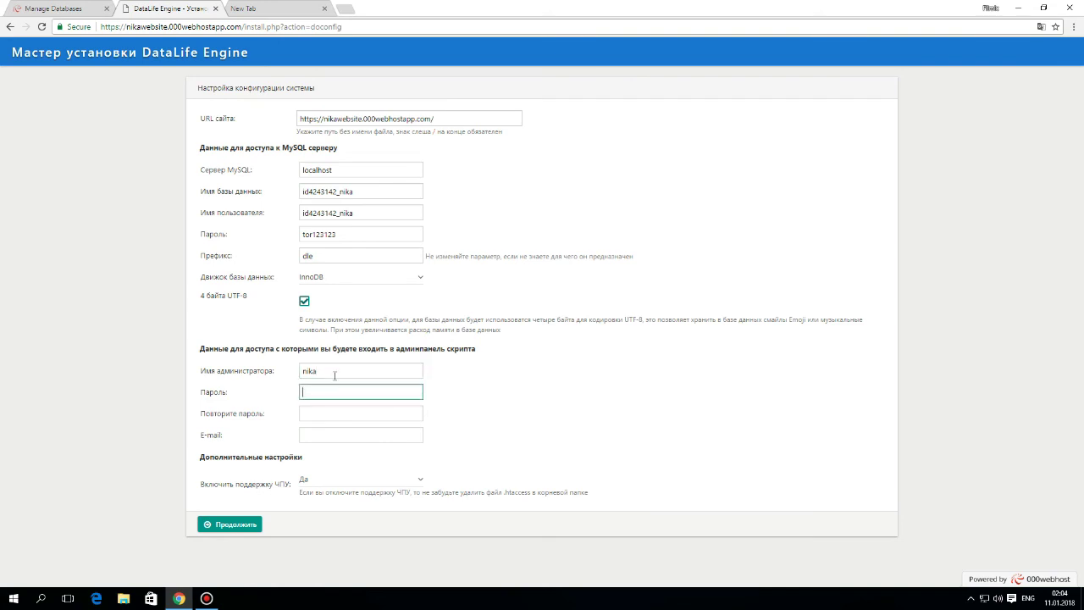
pyautogui.write('••••••••••')
pyautogui.press('Tab')
pyautogui.hotkey('shift', 'Tab')
pyautogui.hotkey('ctrl', 'a')
pyautogui.write('•••••••••')
pyautogui.press('Tab')
pyautogui.write('•••••••••')
pyautogui.press('Tab')
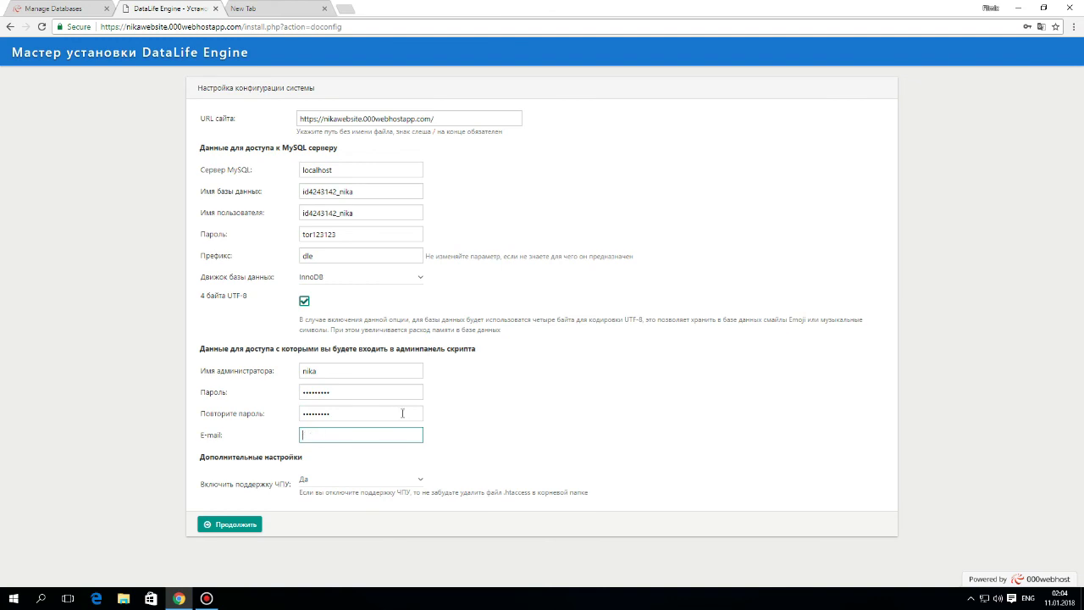
pyautogui.click(235, 530)
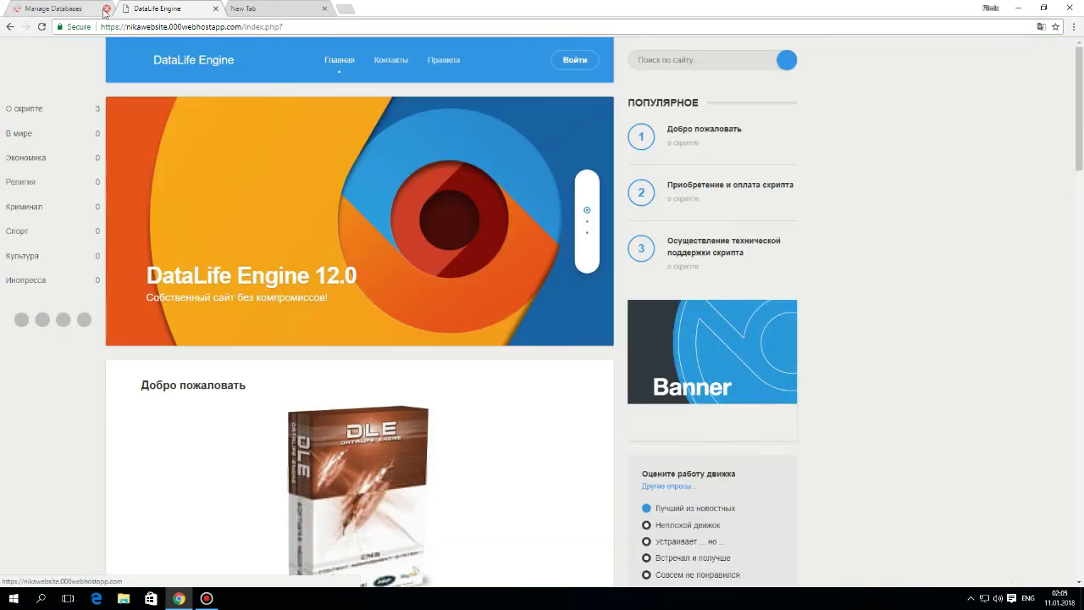
# - Close the Manage Databases tab and browse the new DataLife Engine 12.0 homepage and banner slider
pyautogui.click(106, 8)
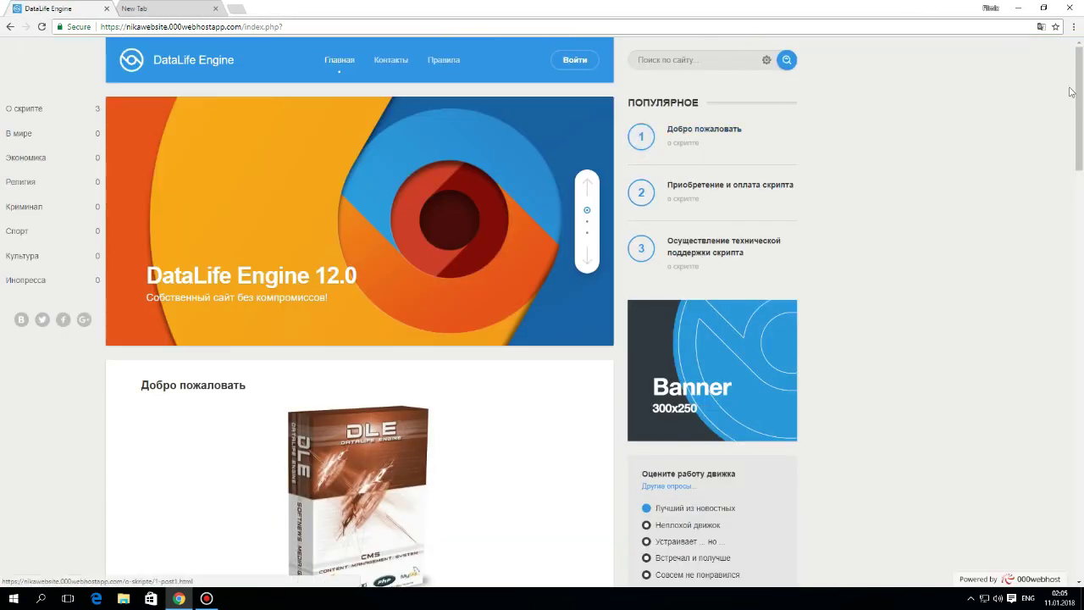
pyautogui.scroll(-4, 1083, 467)
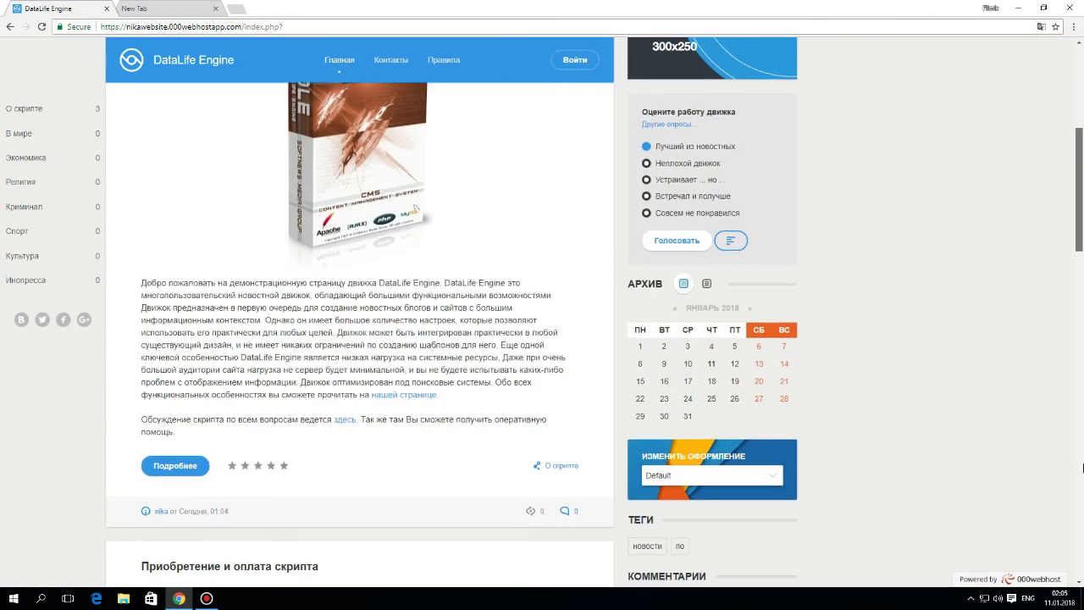
pyautogui.scroll(-10, 1082, 468)
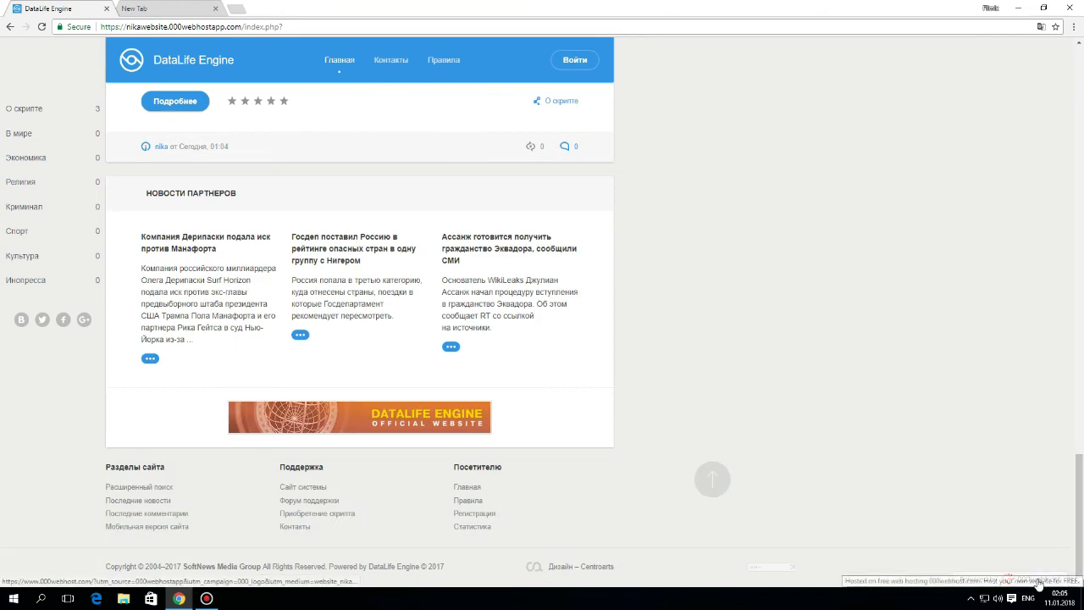
pyautogui.scroll(10, 1040, 101)
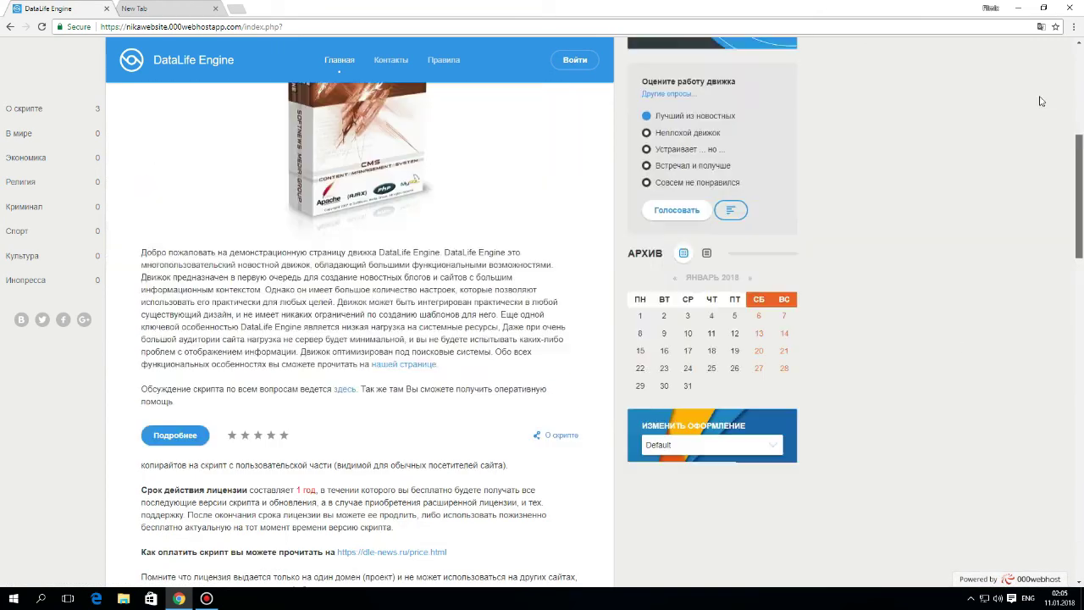
pyautogui.scroll(5, 1041, 101)
pyautogui.doubleClick(690, 102)
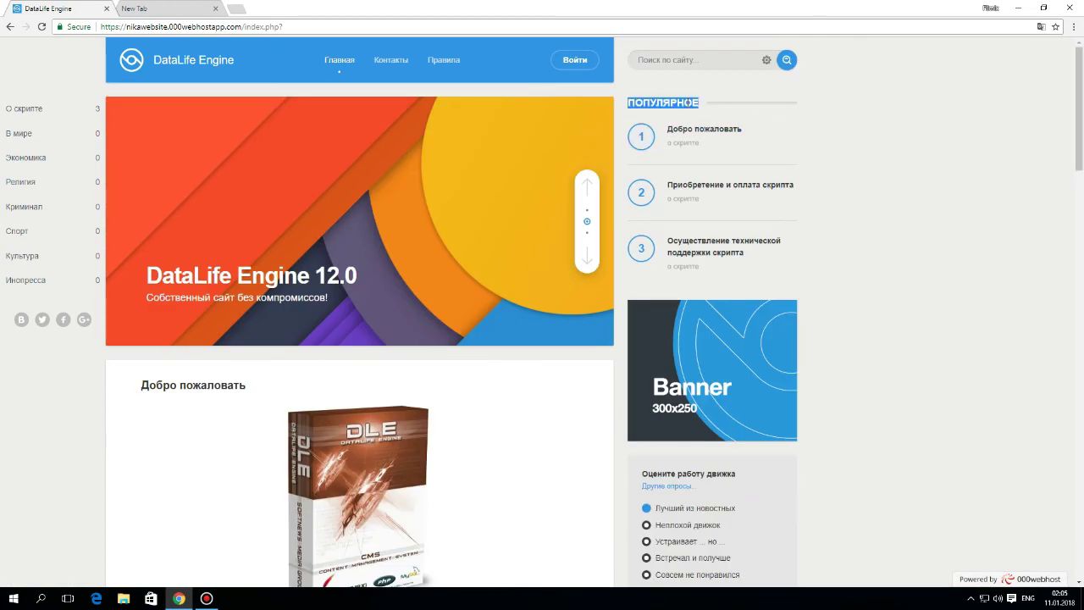
pyautogui.click(1053, 131)
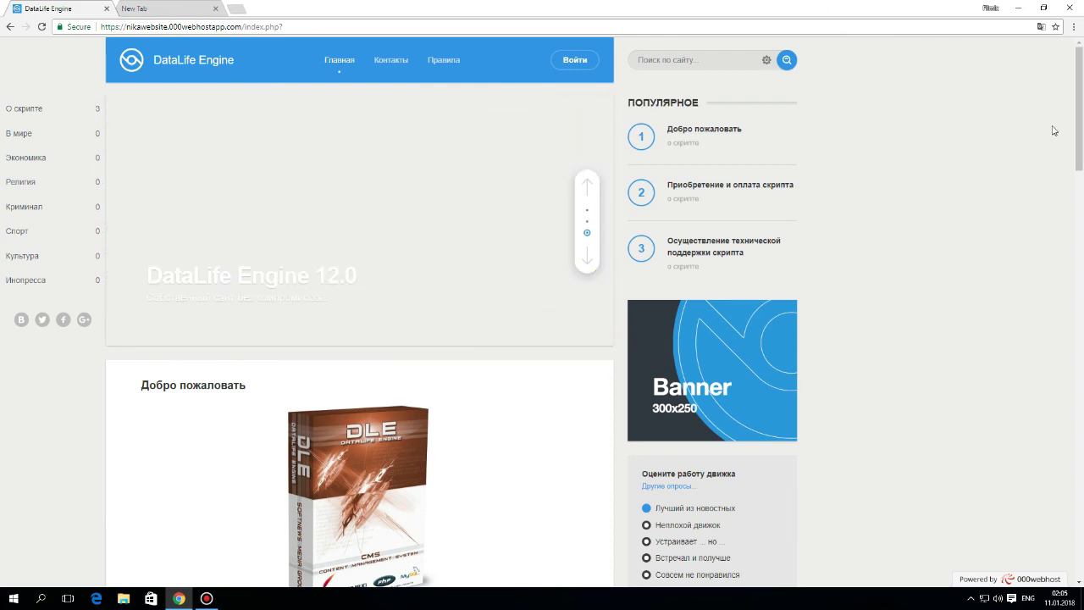
pyautogui.scroll(-14, 1082, 506)
pyautogui.scroll(-5, 1081, 506)
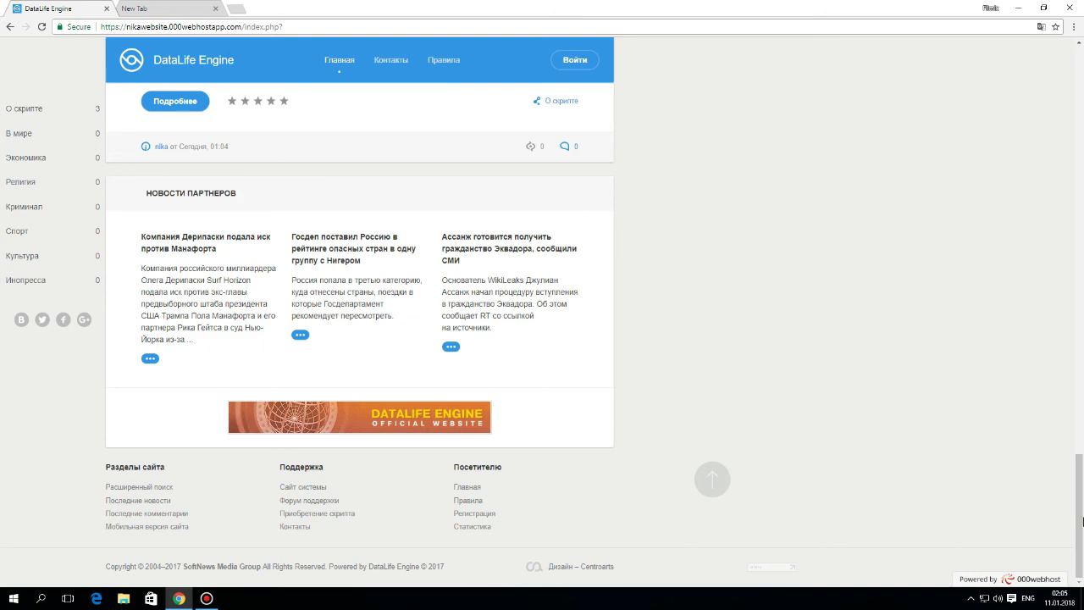
pyautogui.scroll(3, 1061, 324)
pyautogui.scroll(15, 1069, 172)
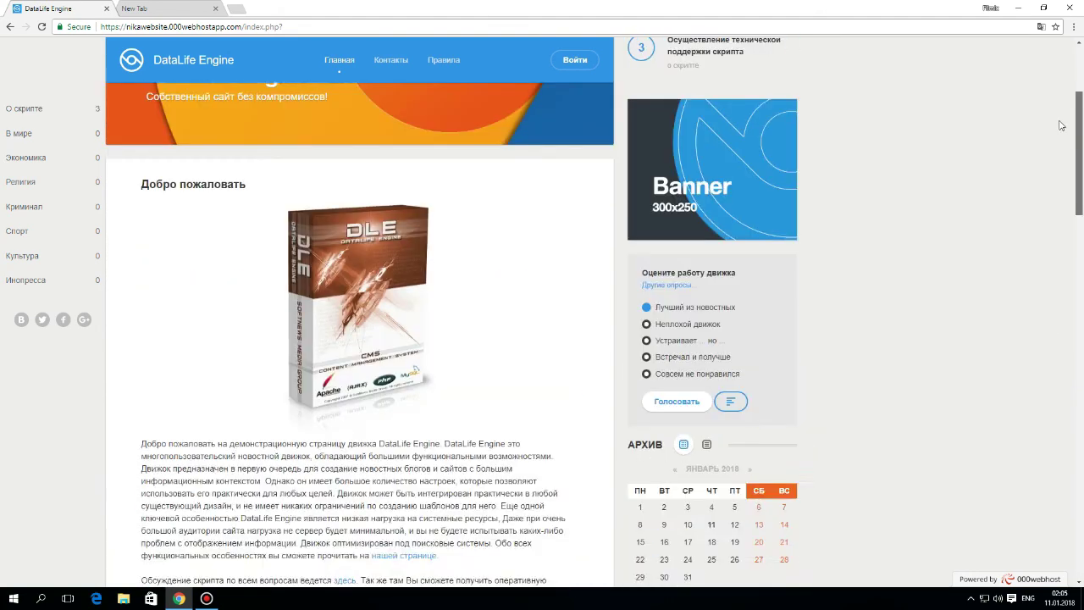
pyautogui.click(589, 227)
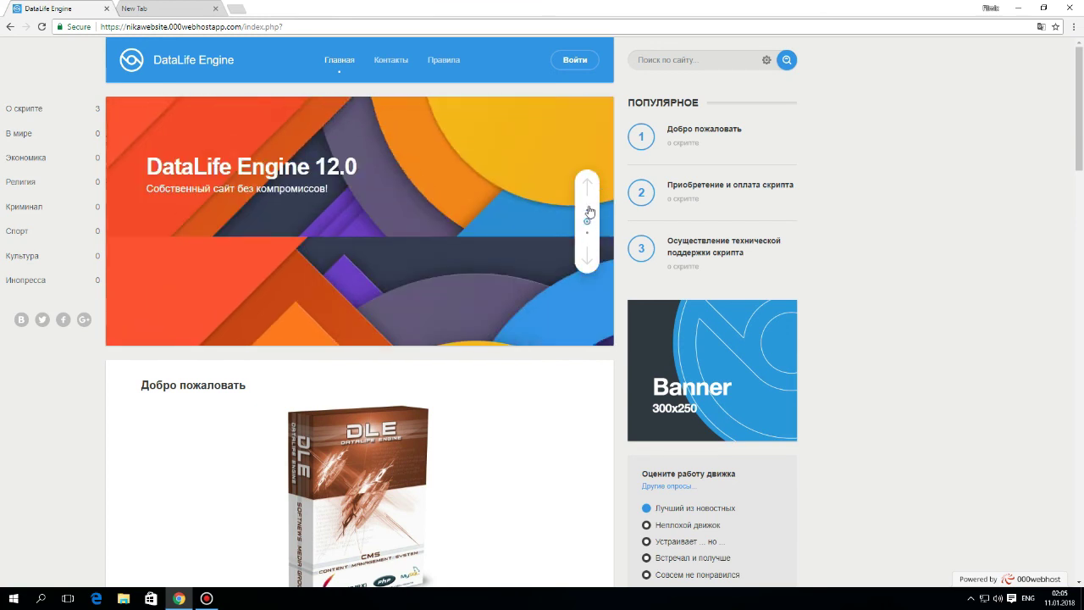
pyautogui.click(587, 210)
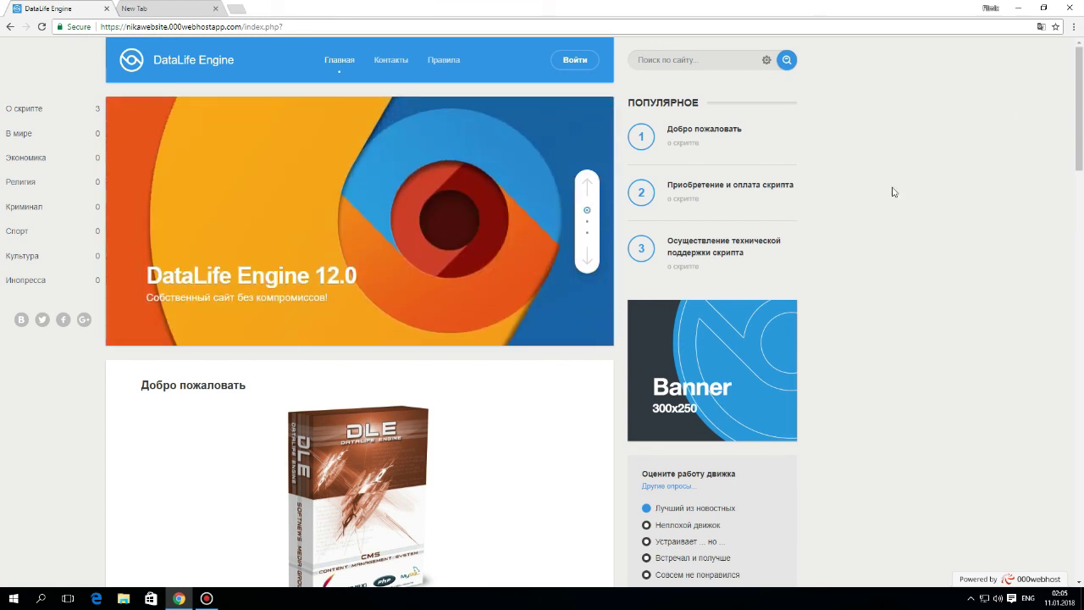